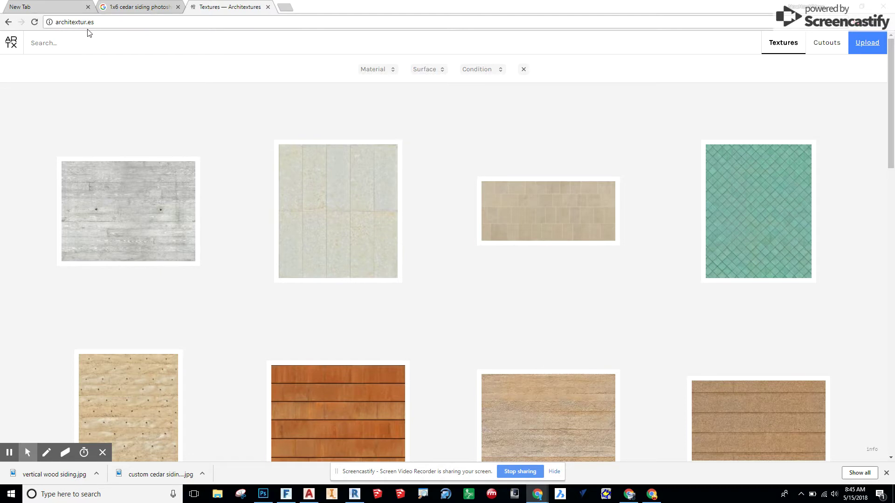
Filter the texture library by Timber material and Wall surface.
{"action": "left_click", "coordinate": [394, 70]}
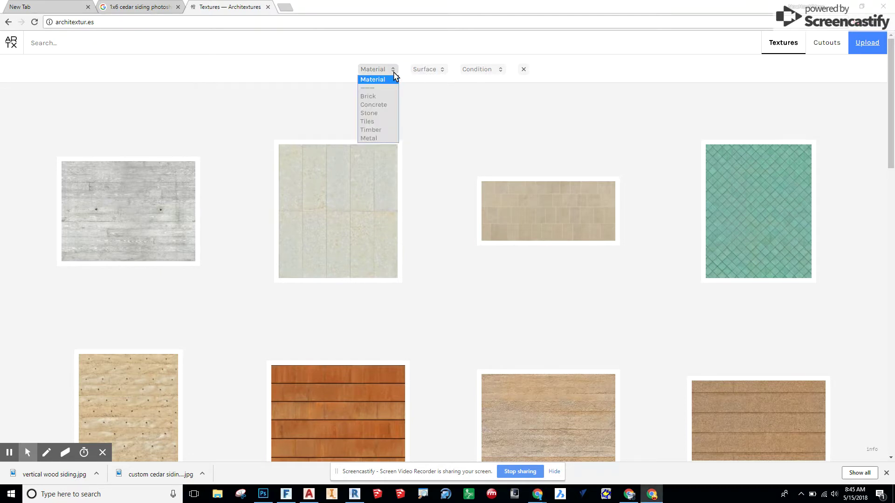
{"action": "left_click", "coordinate": [388, 130]}
{"action": "left_click", "coordinate": [441, 70]}
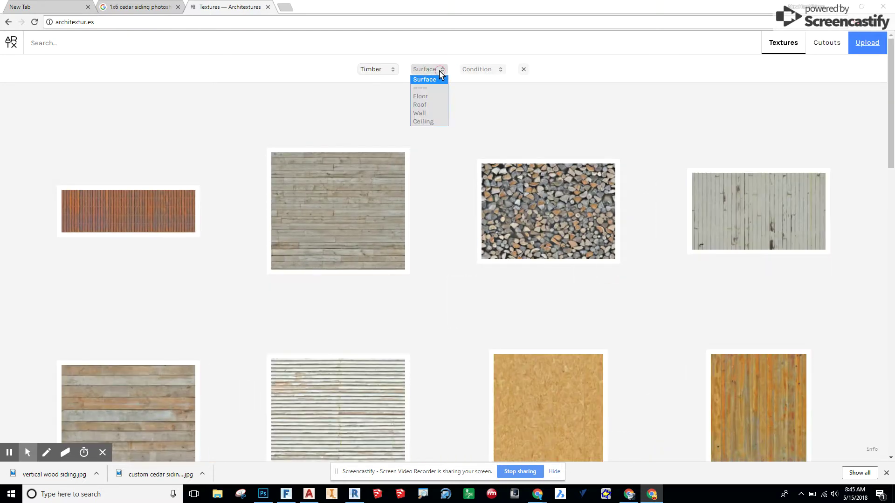
{"action": "left_click", "coordinate": [431, 113]}
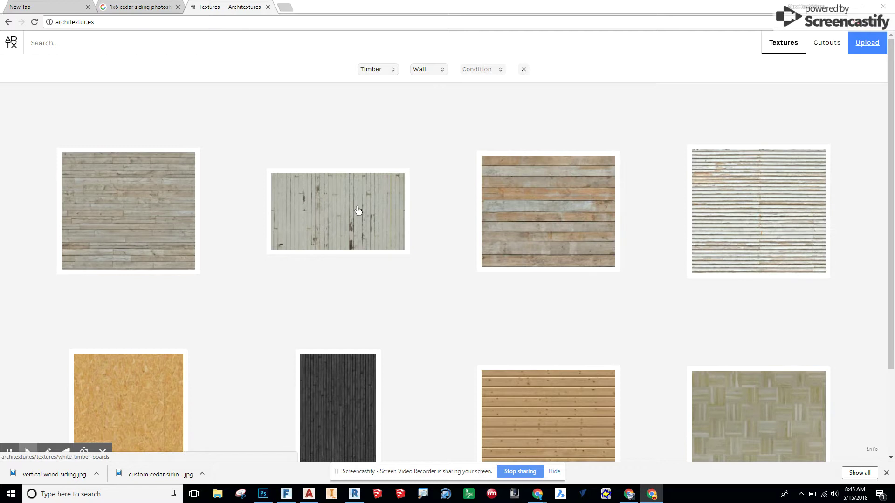
Open the Wooden sleeper cladding texture and download its JPG file.
{"action": "left_click", "coordinate": [155, 215]}
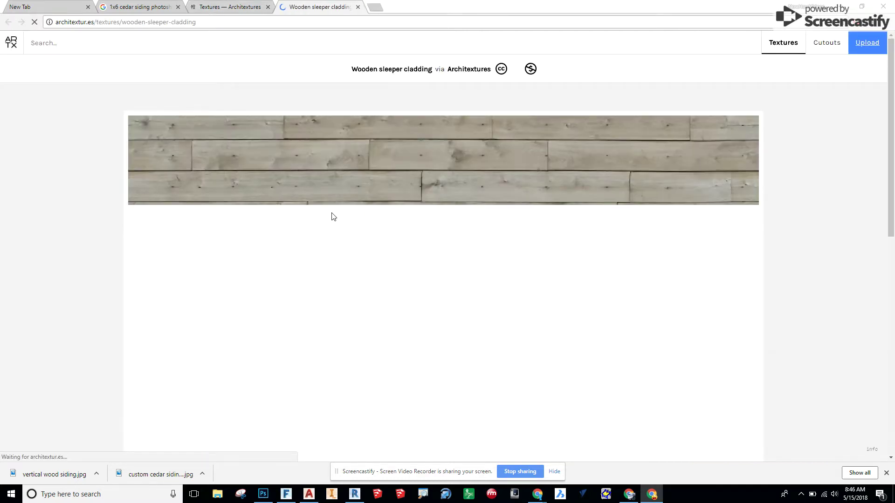
{"action": "scroll", "coordinate": [332, 215], "scroll_direction": "down", "scroll_amount": 8}
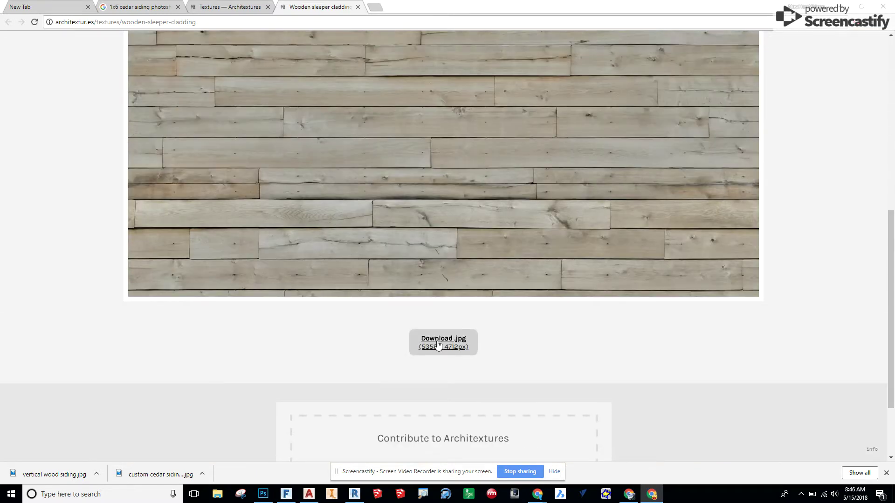
{"action": "left_click", "coordinate": [439, 347]}
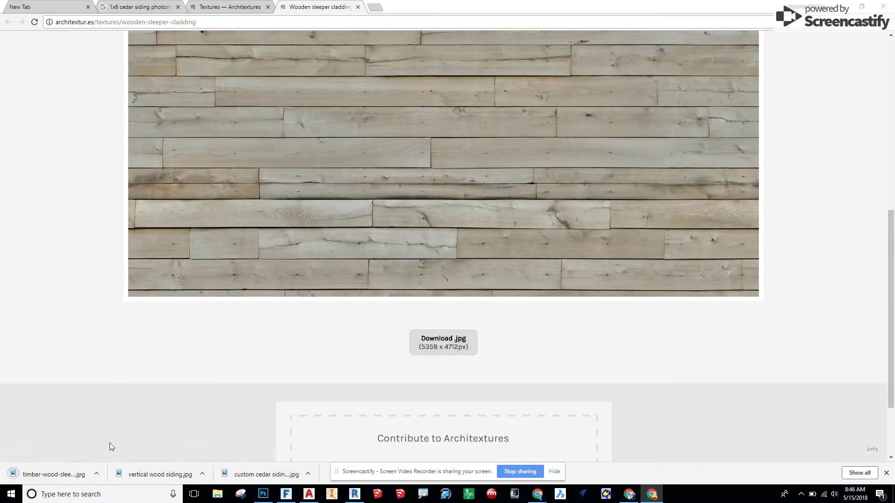
Show the downloaded timber texture file in its Downloads folder and close the folder window.
{"action": "left_click", "coordinate": [96, 474]}
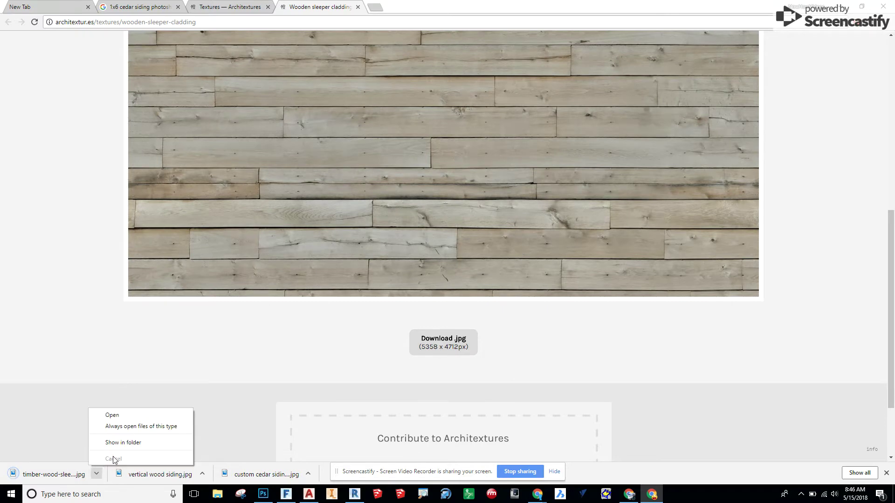
{"action": "left_click", "coordinate": [133, 442]}
{"action": "left_click_drag", "start_coordinate": [229, 100], "coordinate": [151, 109]}
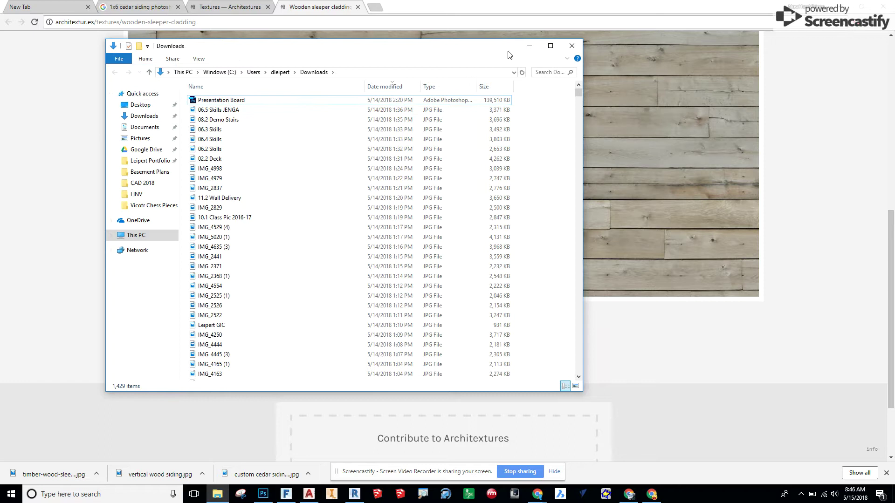
{"action": "left_click", "coordinate": [572, 46]}
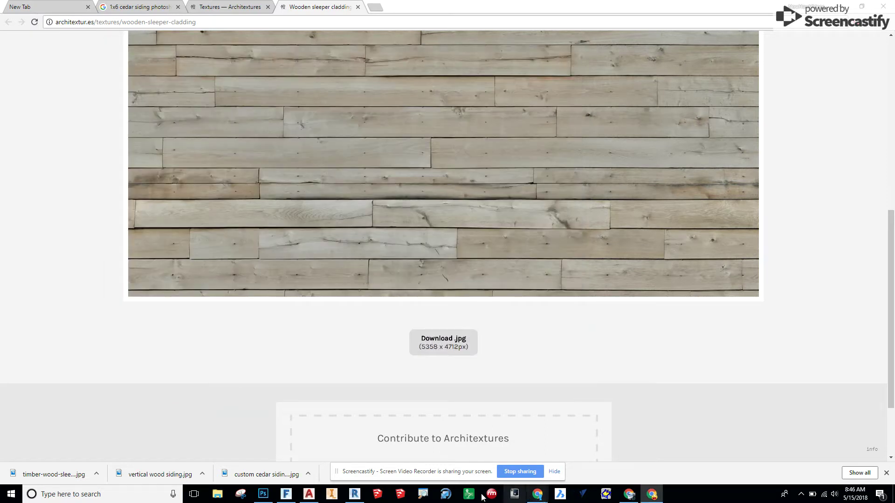
Switch to Revit and look through the wall types available for one of the walls, keeping Exterior - cedar siding.
{"action": "left_click", "coordinate": [355, 496]}
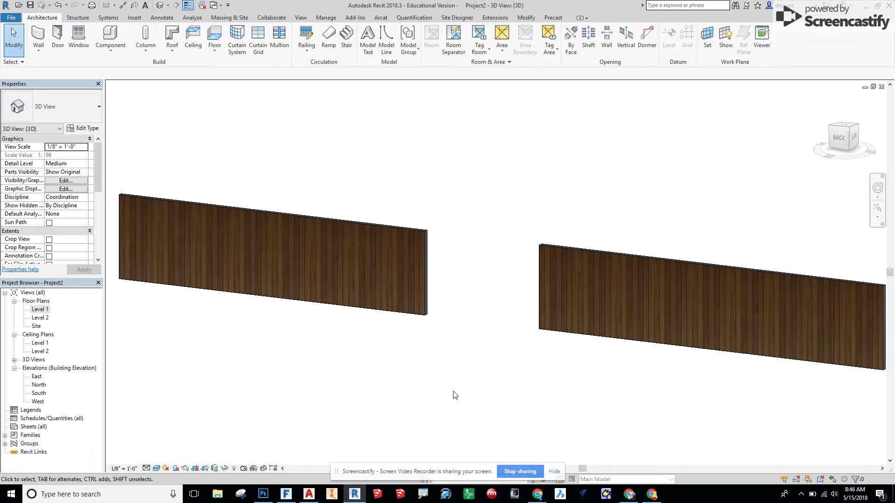
{"action": "middle_click_drag", "start_coordinate": [457, 388], "coordinate": [564, 399], "text": "shift"}
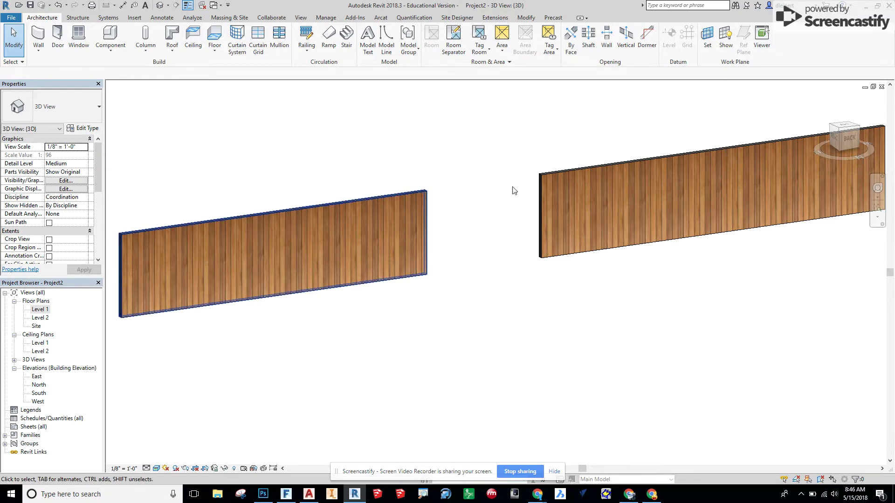
{"action": "left_click", "coordinate": [319, 206]}
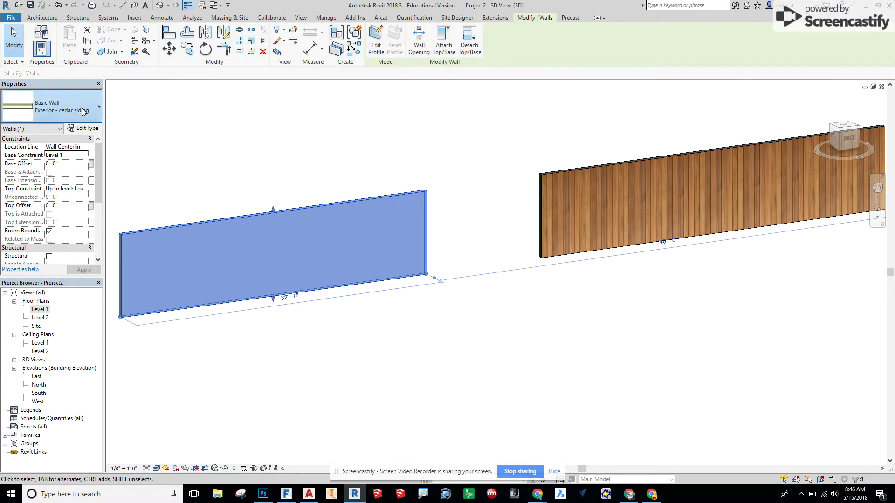
{"action": "left_click", "coordinate": [44, 103]}
{"action": "scroll", "coordinate": [81, 178], "scroll_direction": "up", "scroll_amount": 3}
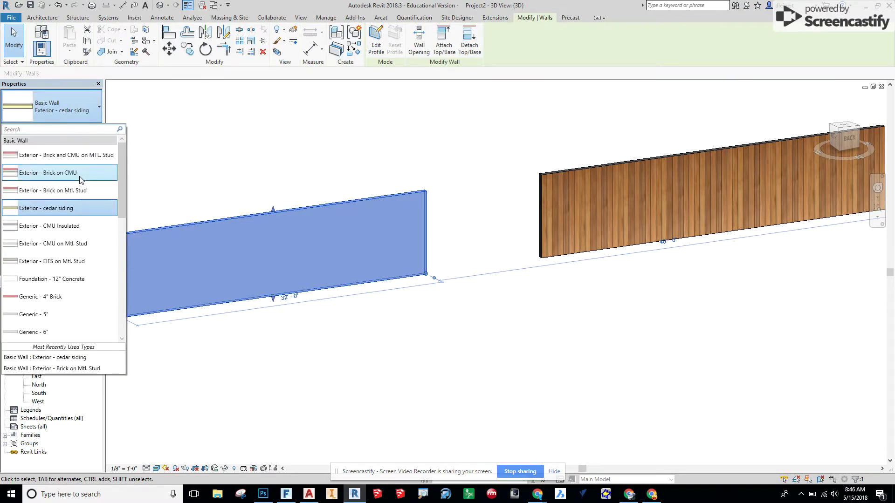
{"action": "scroll", "coordinate": [79, 187], "scroll_direction": "down", "scroll_amount": 1}
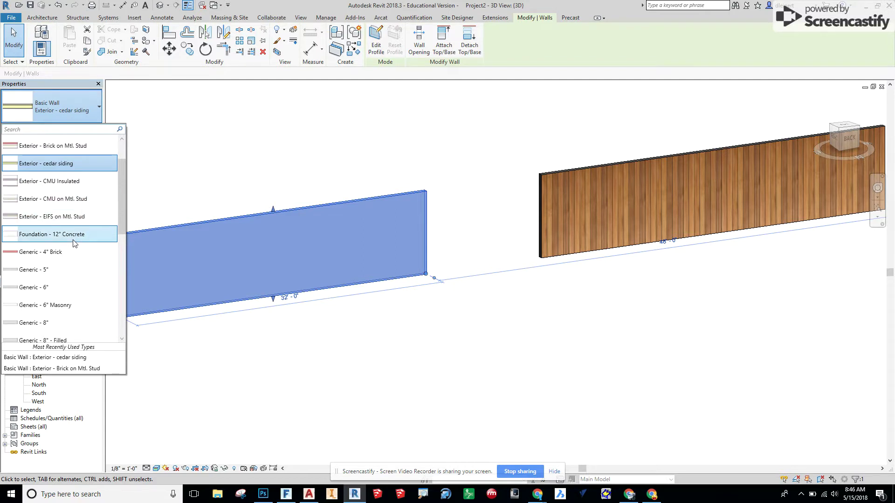
{"action": "left_click", "coordinate": [61, 164]}
{"action": "left_click", "coordinate": [324, 173]}
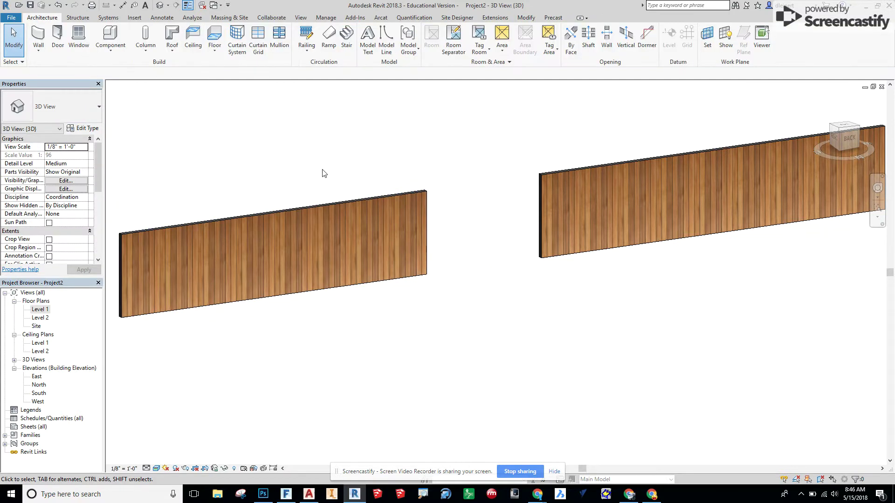
Change the Finish 1 layer's material in the Exterior - cedar siding wall type to Siding, Clapboard.
{"action": "left_click", "coordinate": [228, 223]}
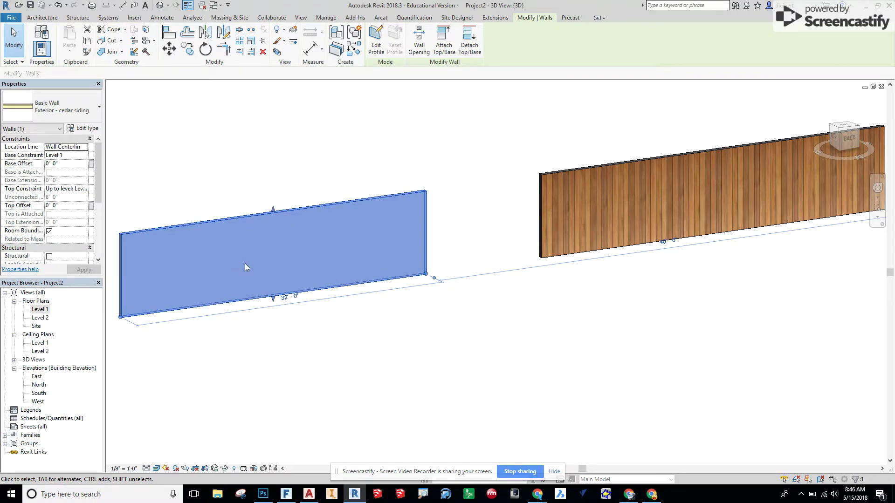
{"action": "left_click", "coordinate": [93, 111]}
{"action": "left_click", "coordinate": [72, 161]}
{"action": "left_click", "coordinate": [83, 128]}
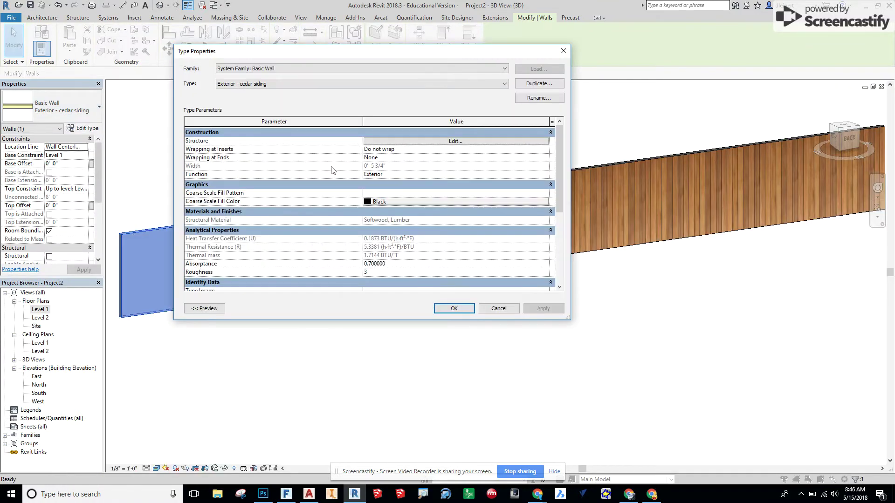
{"action": "left_click", "coordinate": [408, 143]}
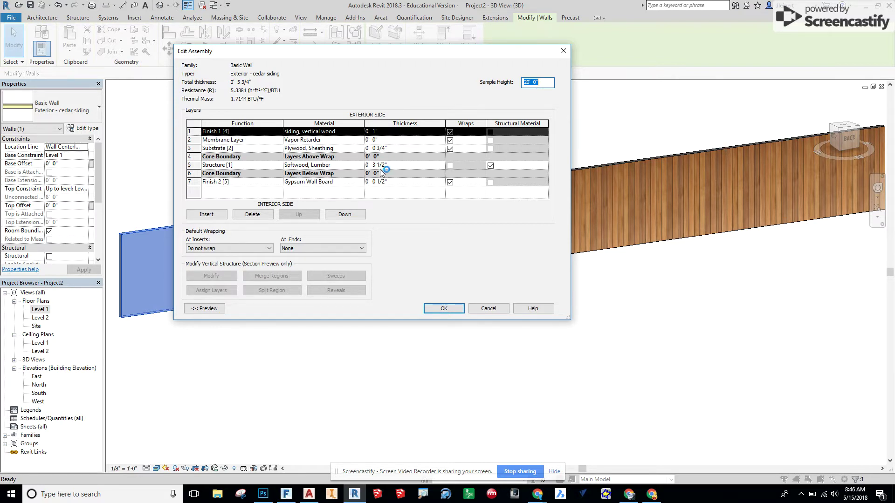
{"action": "left_click", "coordinate": [292, 139]}
{"action": "left_click", "coordinate": [350, 132]}
{"action": "left_click", "coordinate": [359, 132]}
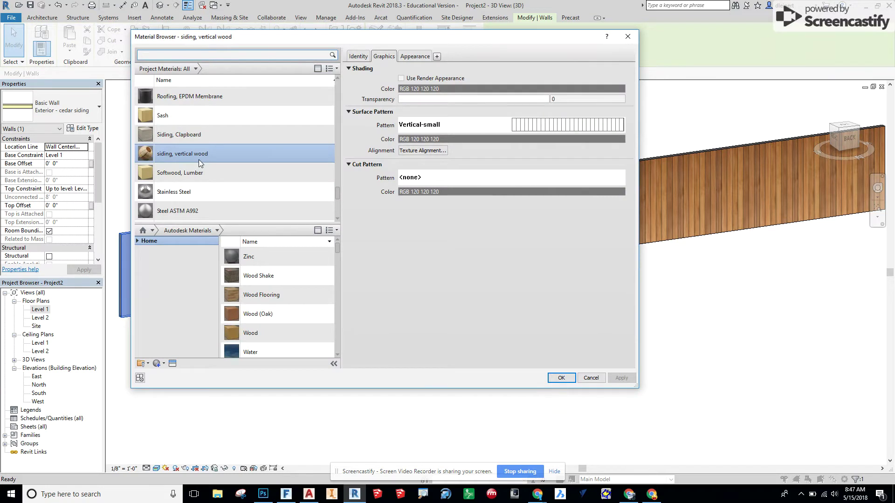
{"action": "left_click", "coordinate": [194, 135]}
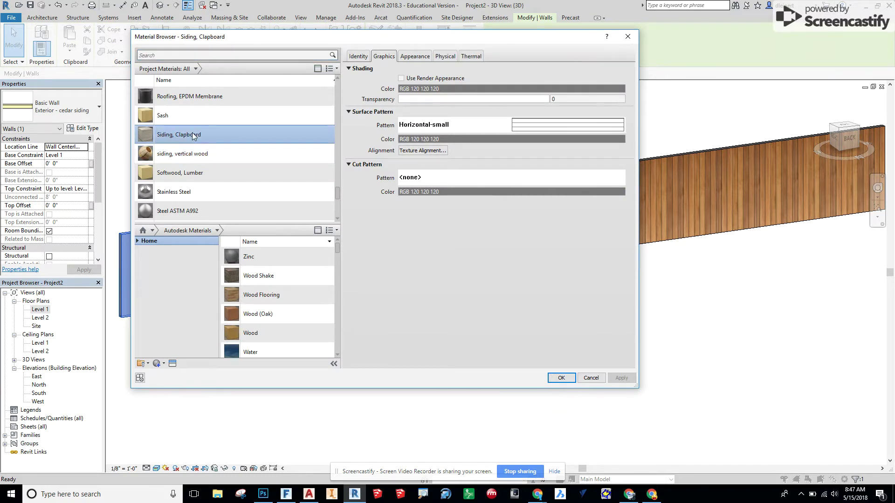
{"action": "left_click", "coordinate": [564, 378]}
{"action": "left_click", "coordinate": [449, 311]}
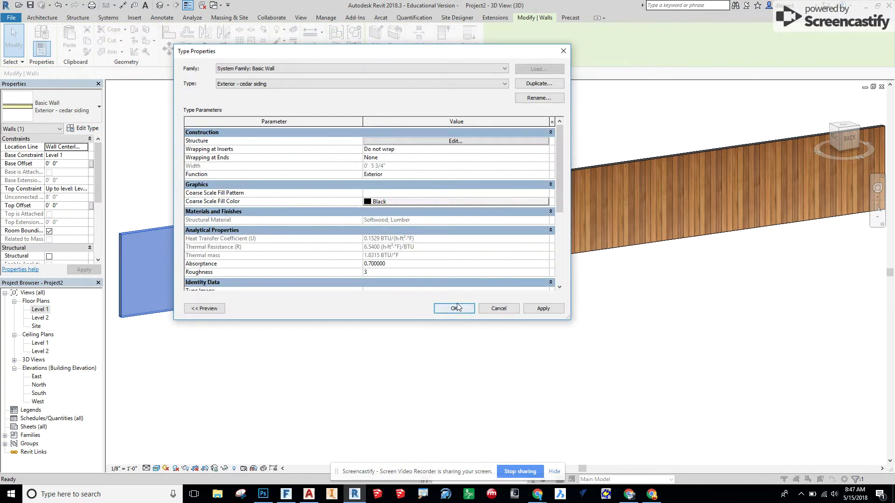
Set the surface pattern of the Siding, Clapboard material to No pattern and apply it to the wall type.
{"action": "left_click", "coordinate": [412, 141]}
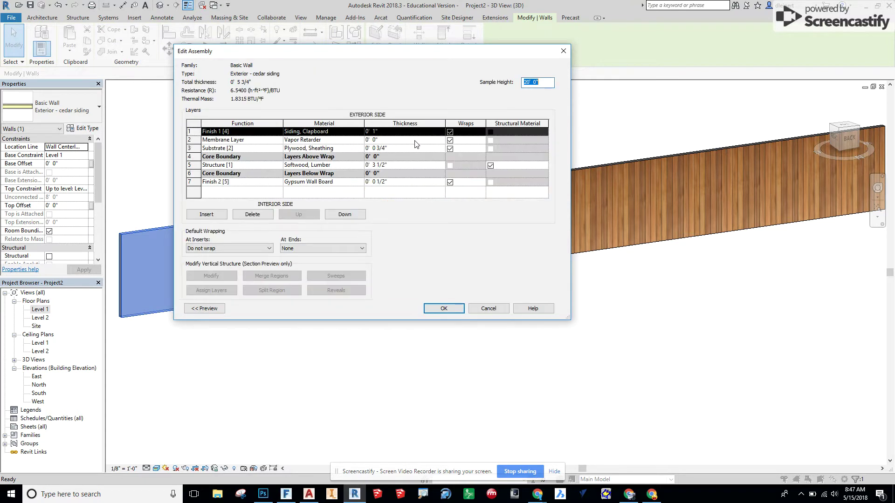
{"action": "left_click", "coordinate": [332, 133]}
{"action": "left_click", "coordinate": [363, 131]}
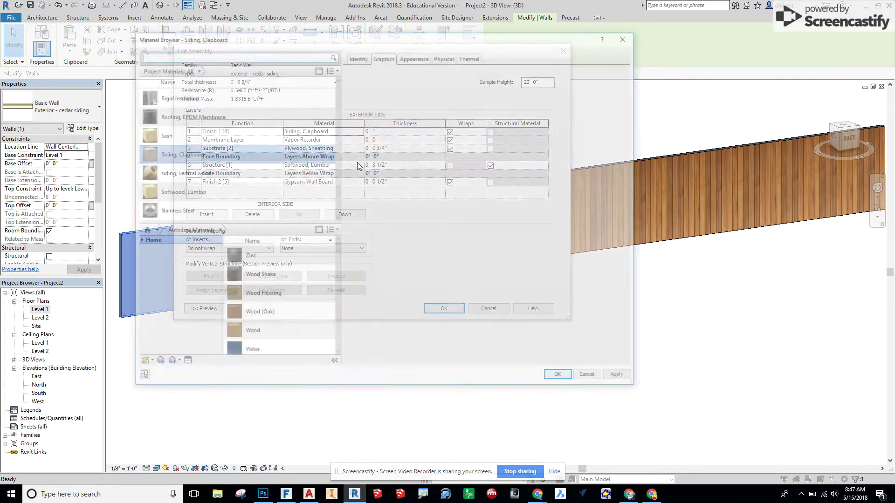
{"action": "left_click", "coordinate": [525, 125]}
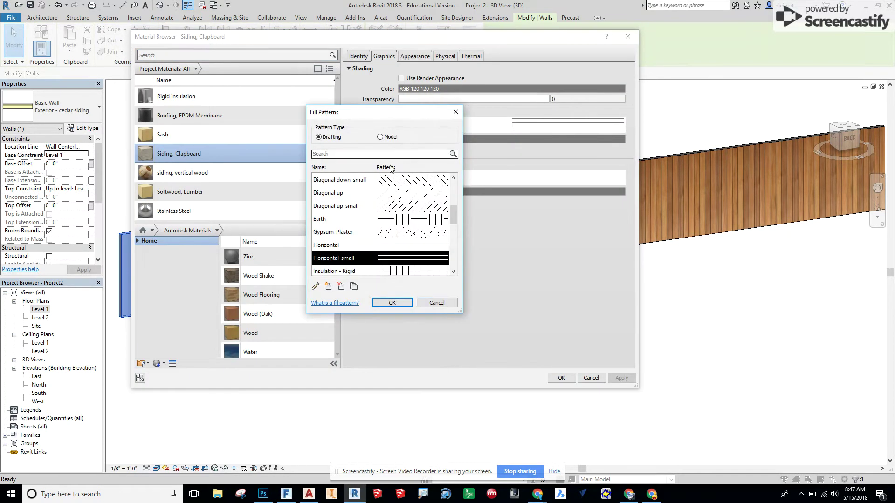
{"action": "scroll", "coordinate": [389, 190], "scroll_direction": "up", "scroll_amount": 4}
{"action": "left_click", "coordinate": [391, 180]}
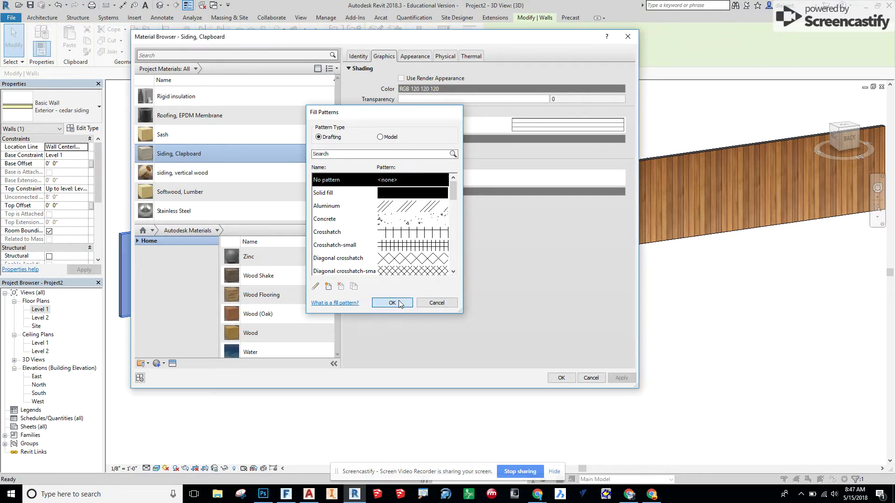
{"action": "left_click", "coordinate": [392, 303]}
{"action": "left_click", "coordinate": [621, 378]}
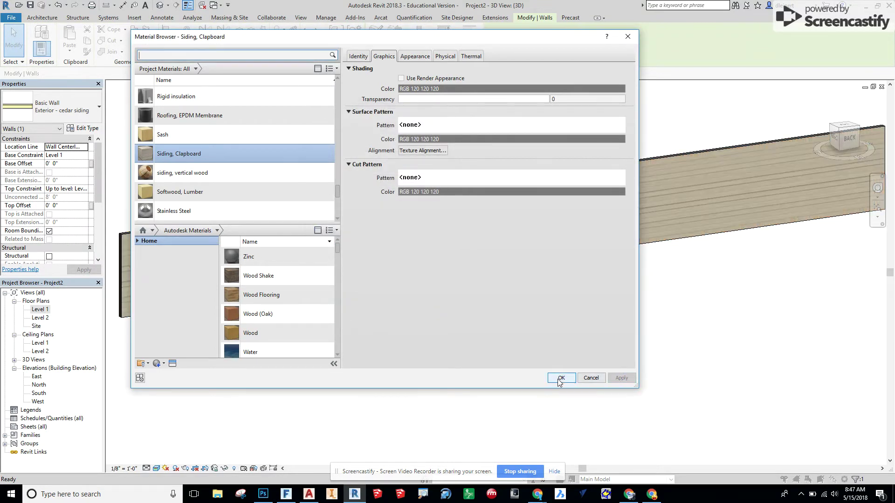
{"action": "left_click", "coordinate": [563, 378]}
{"action": "left_click", "coordinate": [456, 314]}
{"action": "left_click", "coordinate": [458, 312]}
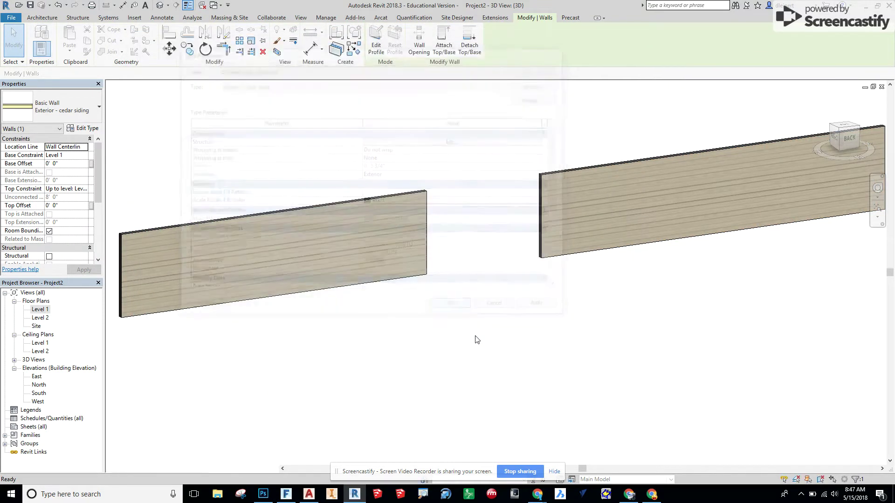
Inspect both walls in 3D and switch the view's visual style to Hidden Line.
{"action": "left_click", "coordinate": [432, 352]}
{"action": "middle_click_drag", "start_coordinate": [421, 353], "coordinate": [253, 410], "text": "shift"}
{"action": "middle_click_drag", "start_coordinate": [270, 220], "coordinate": [243, 355], "text": "shift"}
{"action": "middle_click_drag", "start_coordinate": [266, 292], "coordinate": [425, 365], "text": "shift"}
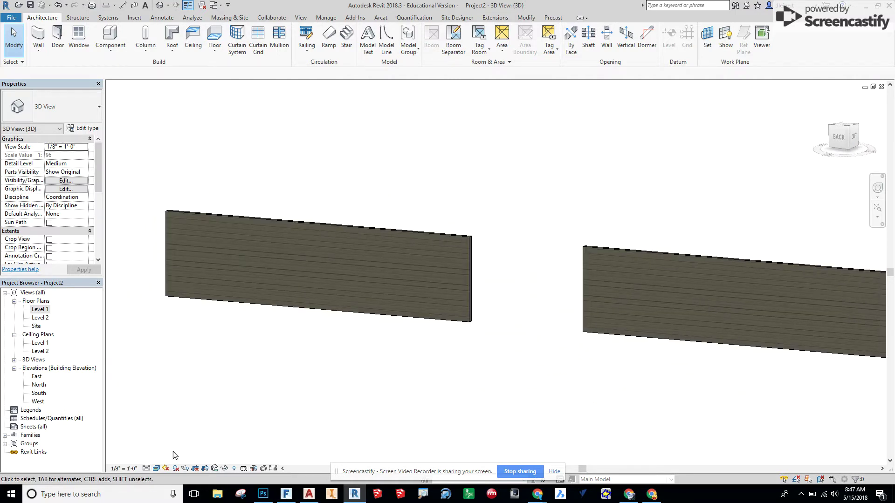
{"action": "left_click", "coordinate": [156, 468]}
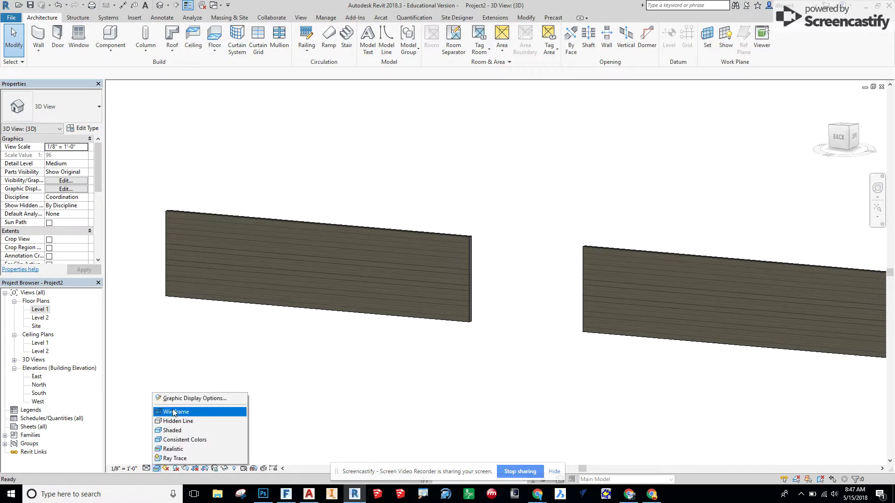
{"action": "left_click", "coordinate": [180, 422]}
{"action": "middle_click_drag", "start_coordinate": [360, 326], "coordinate": [314, 340], "text": "shift"}
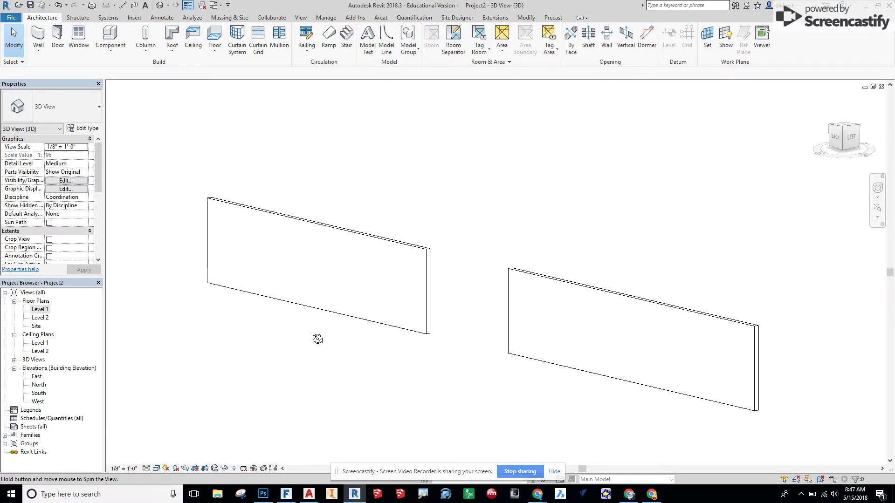
Set the 3D view's visual style to Shaded.
{"action": "left_click", "coordinate": [157, 469]}
{"action": "left_click", "coordinate": [181, 433]}
{"action": "mouse_move", "coordinate": [246, 405]}
{"action": "middle_mouse_down", "text": "shift"}
{"action": "mouse_move", "coordinate": [271, 386]}
{"action": "mouse_move", "coordinate": [206, 320]}
{"action": "mouse_move", "coordinate": [453, 371]}
{"action": "mouse_move", "coordinate": [336, 371]}
{"action": "middle_mouse_up", "text": "shift"}
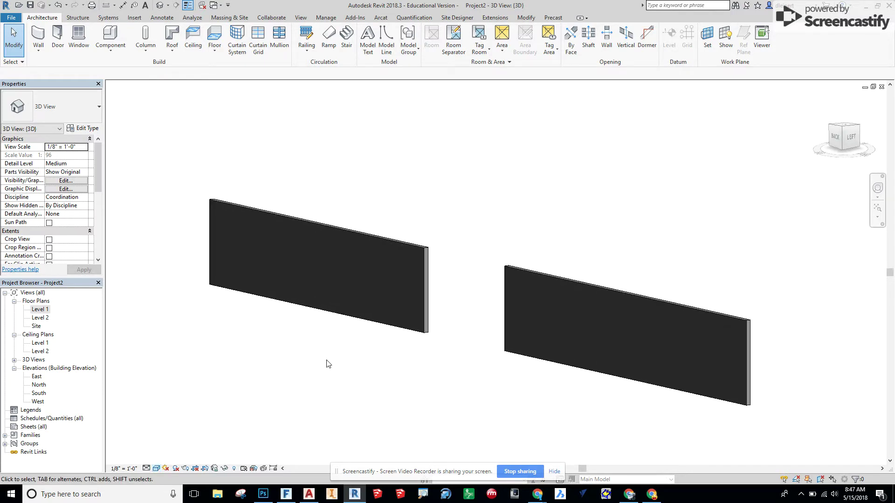
Open the graphics settings of the Finish 1 layer's Siding, Clapboard material in the Exterior - cedar siding wall type.
{"action": "left_click", "coordinate": [299, 222]}
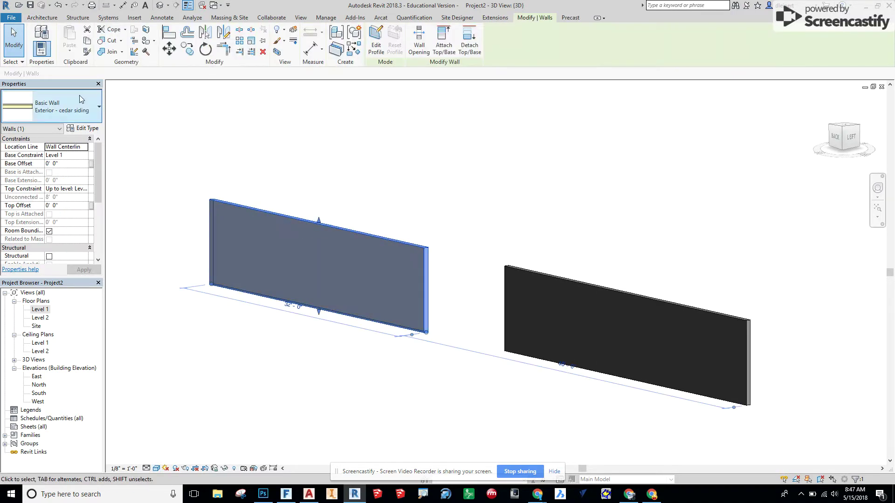
{"action": "left_click", "coordinate": [84, 129]}
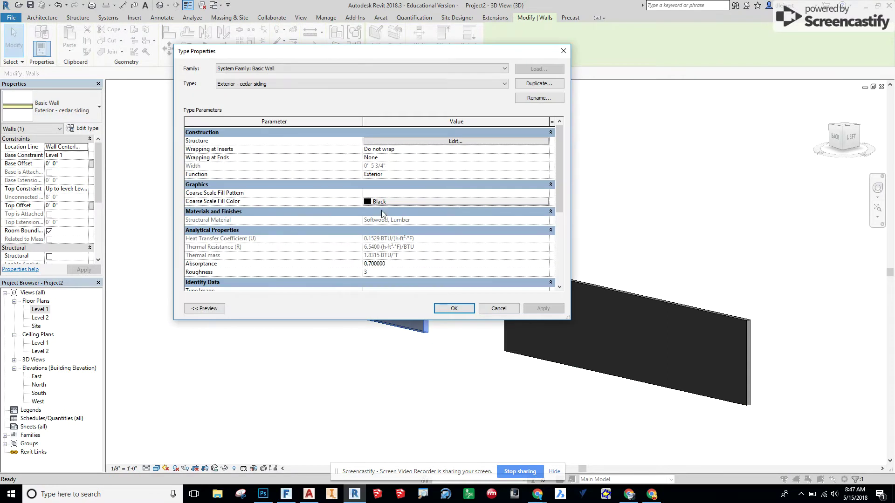
{"action": "left_click", "coordinate": [414, 142]}
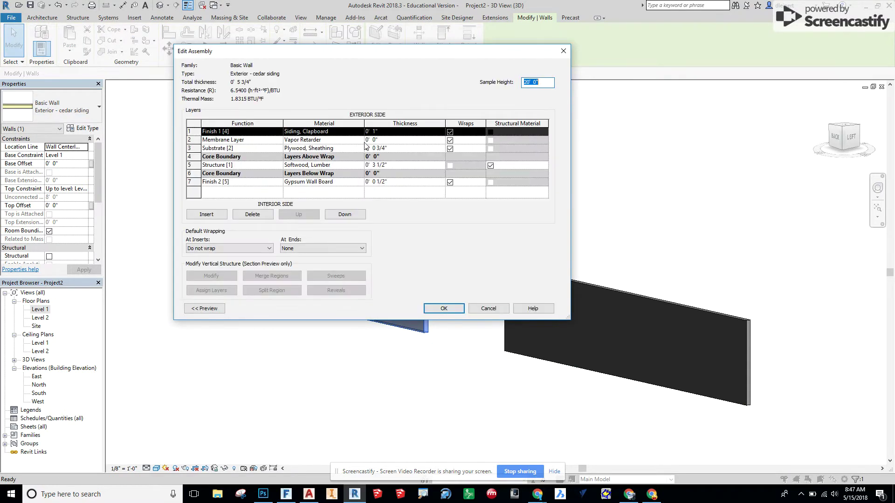
{"action": "left_click", "coordinate": [302, 134]}
{"action": "left_click", "coordinate": [367, 135]}
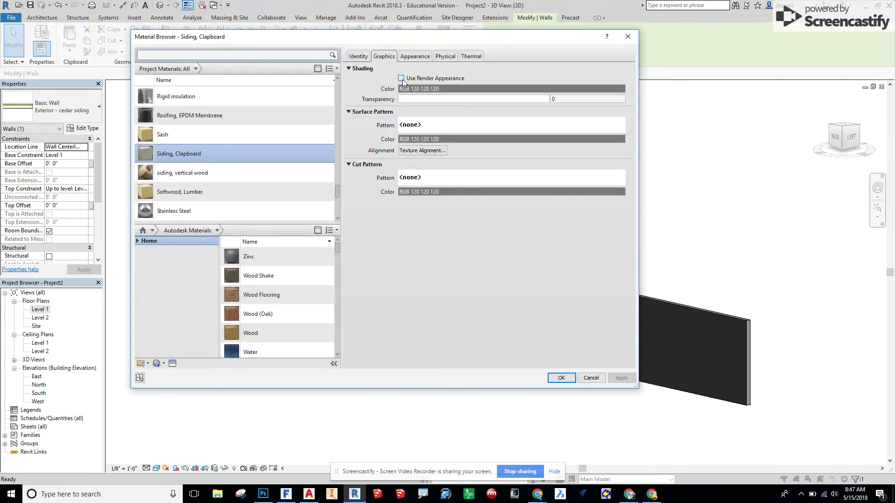
{"action": "left_click", "coordinate": [358, 57]}
{"action": "left_click", "coordinate": [384, 56]}
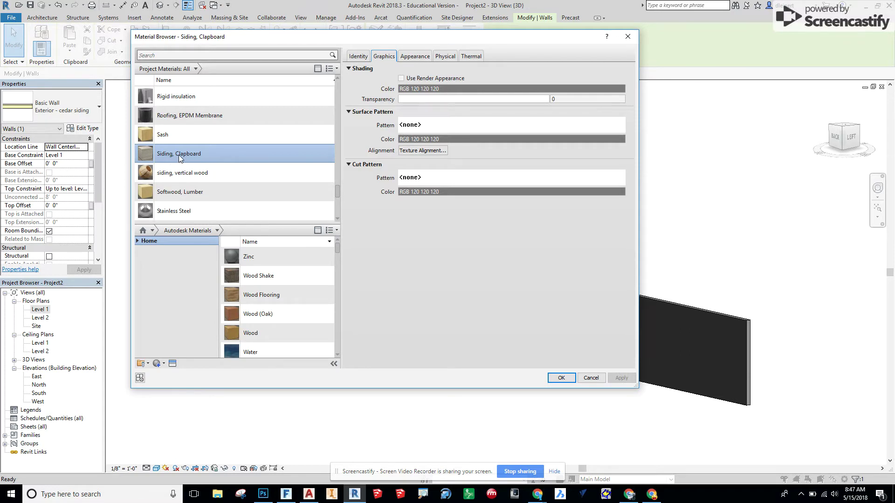
Set the surface pattern of Siding, Clapboard to the Horizontal-small drafting pattern and apply it to the wall type.
{"action": "left_click", "coordinate": [461, 124]}
{"action": "scroll", "coordinate": [385, 227], "scroll_direction": "down", "scroll_amount": 3}
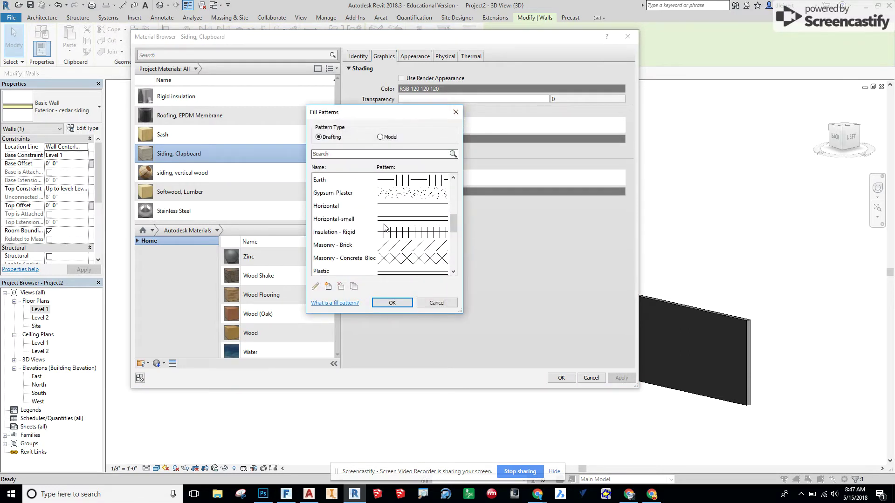
{"action": "left_click", "coordinate": [398, 221]}
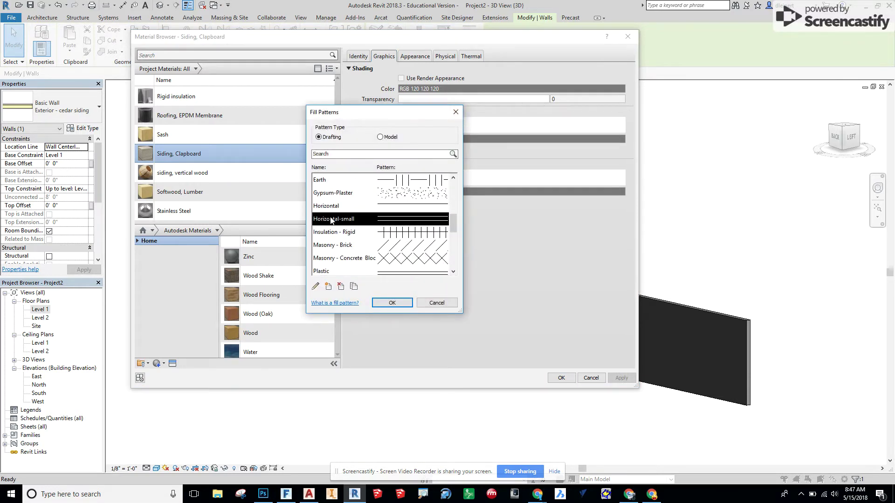
{"action": "left_click", "coordinate": [396, 303]}
{"action": "left_click", "coordinate": [621, 378]}
{"action": "left_click", "coordinate": [561, 378]}
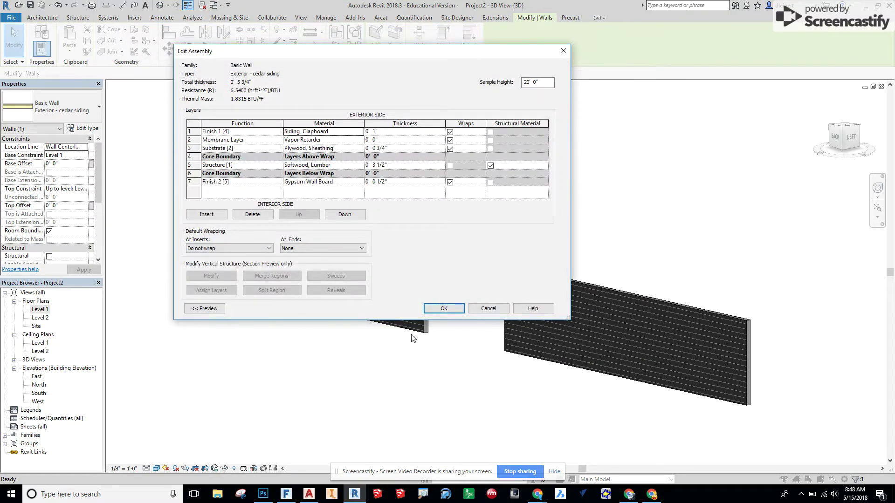
{"action": "left_click", "coordinate": [443, 309]}
{"action": "left_click", "coordinate": [455, 308]}
{"action": "left_click", "coordinate": [443, 378]}
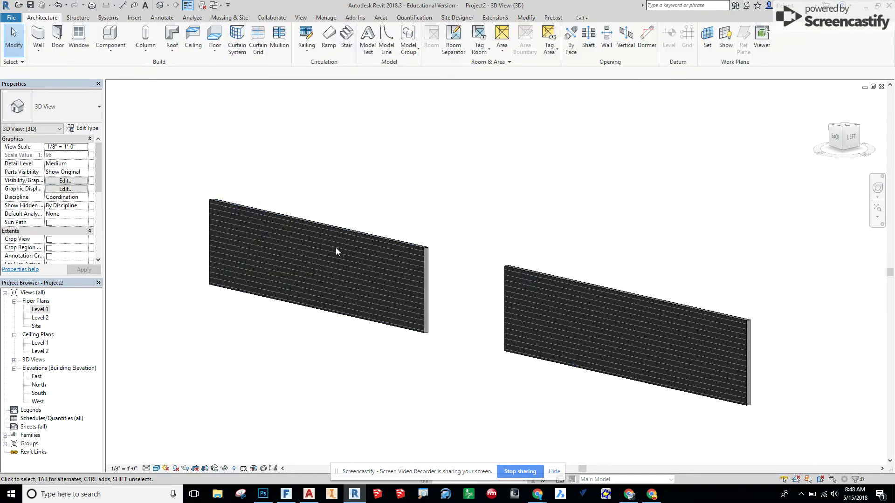
Set the 3D view's visual style to Realistic and inspect the siding on both walls.
{"action": "middle_click_drag", "start_coordinate": [256, 389], "coordinate": [283, 392], "text": "shift"}
{"action": "left_click", "coordinate": [156, 469]}
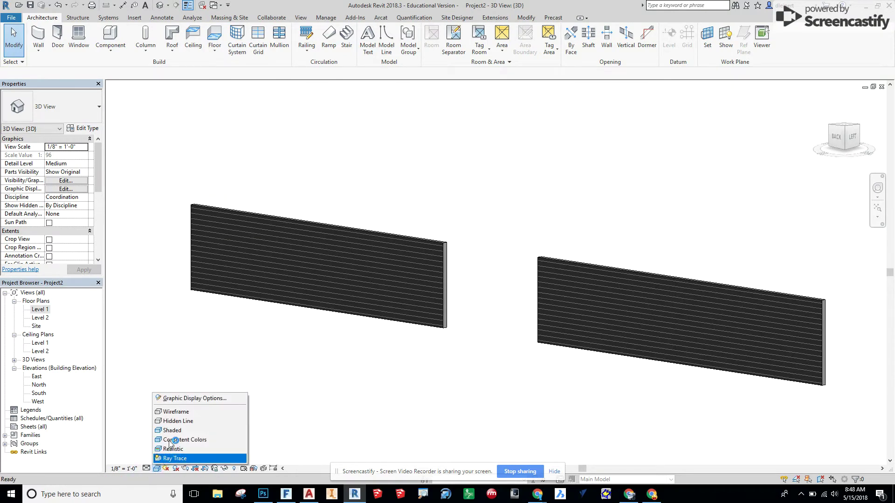
{"action": "left_click", "coordinate": [179, 452]}
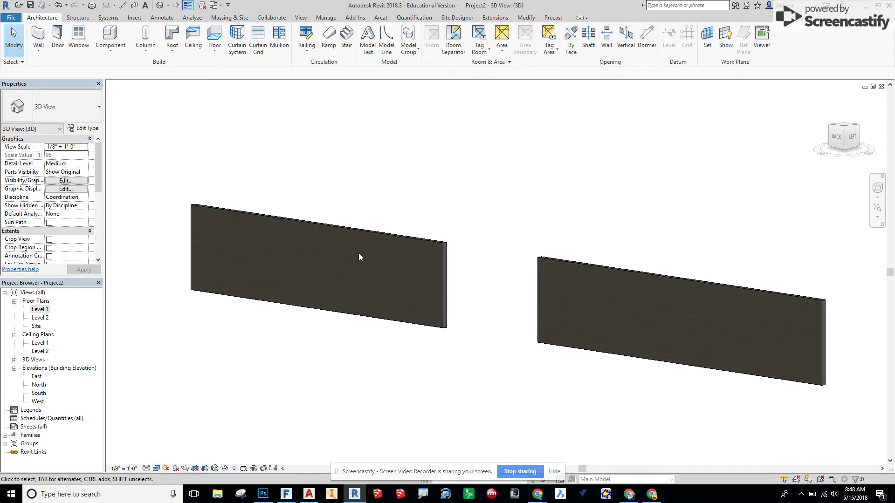
{"action": "scroll", "coordinate": [353, 262], "scroll_direction": "up", "scroll_amount": 5}
{"action": "middle_click_drag", "start_coordinate": [340, 322], "coordinate": [585, 344], "text": "shift"}
{"action": "middle_click_drag", "start_coordinate": [427, 358], "coordinate": [357, 254], "text": "shift"}
{"action": "scroll", "coordinate": [223, 264], "scroll_direction": "down", "scroll_amount": 4}
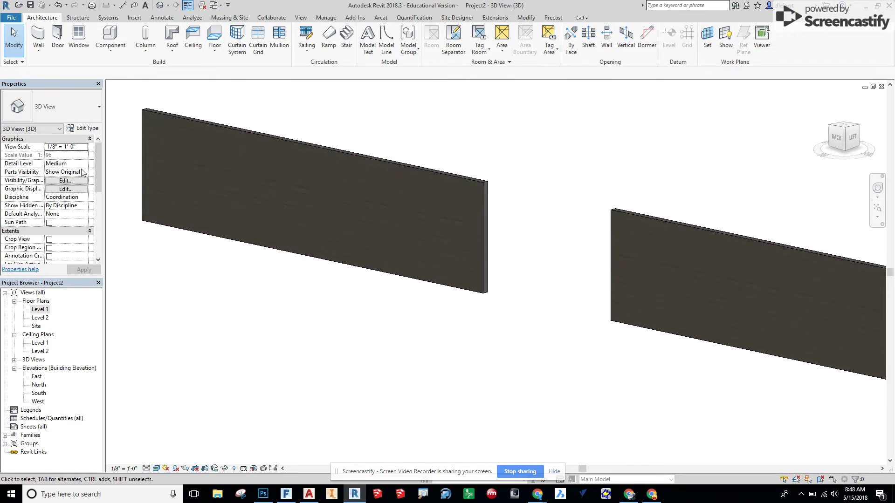
Duplicate the wall type of the wall farther from the LEFT side as Exterior - cedar vertical siding.
{"action": "left_click", "coordinate": [233, 131]}
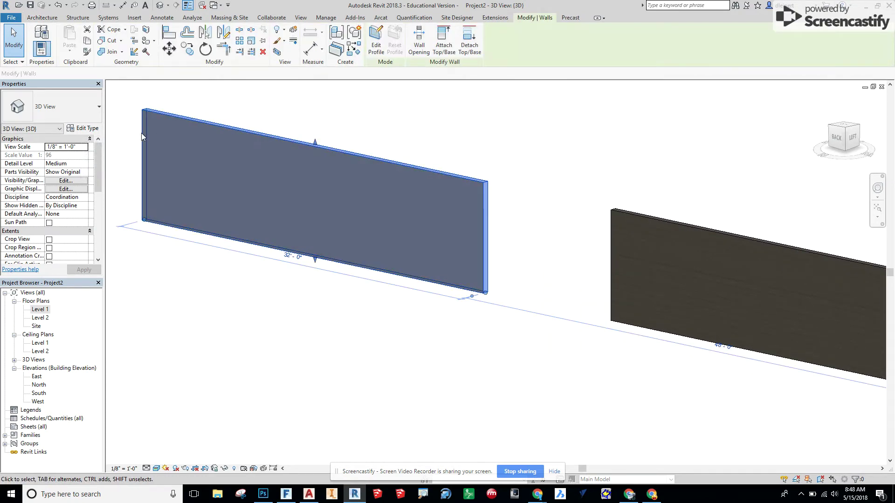
{"action": "left_click", "coordinate": [88, 130]}
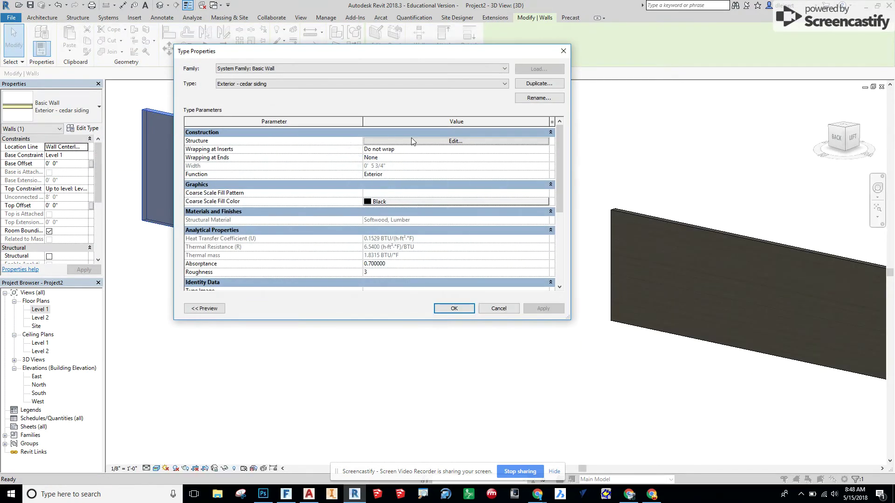
{"action": "left_click", "coordinate": [550, 86]}
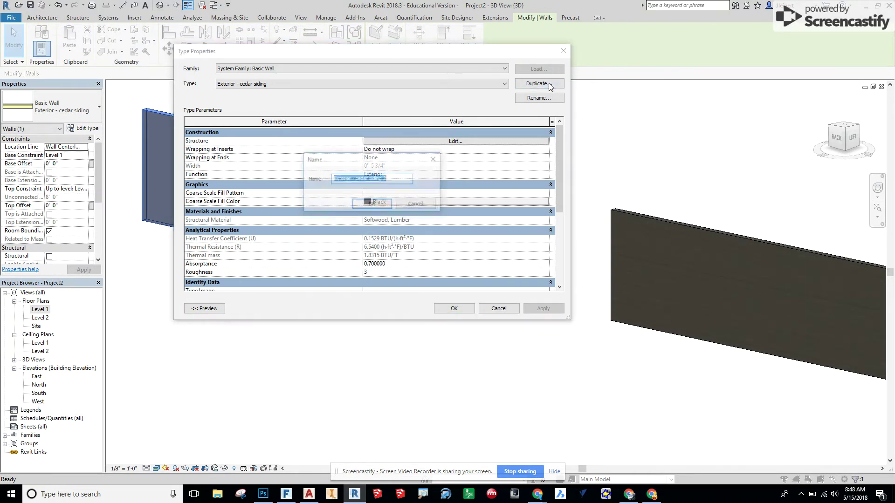
{"action": "left_click", "coordinate": [373, 180]}
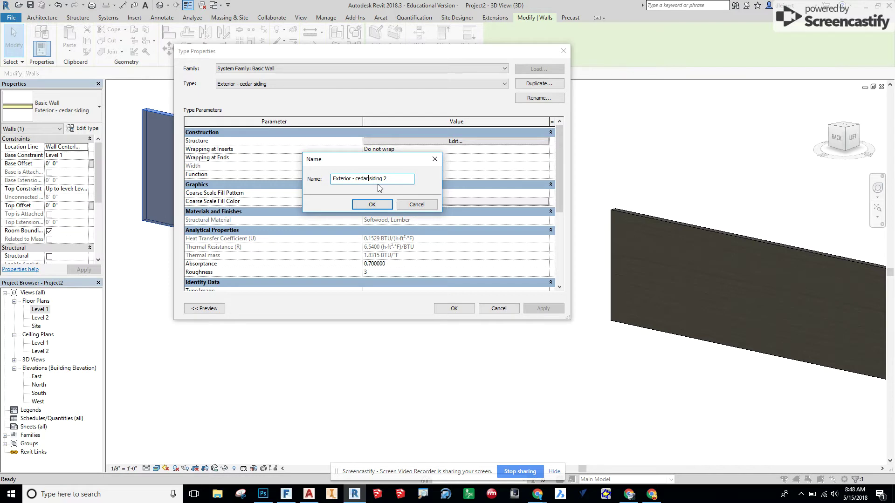
{"action": "type", "text": "vertical"}
{"action": "left_click", "coordinate": [388, 205]}
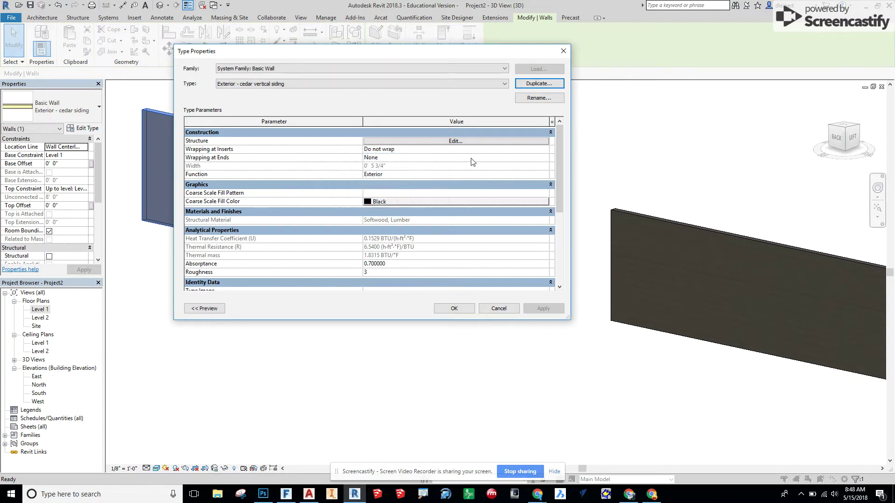
Create a new material named "siding, vertical cedar" from the Finish 1 layer's material setting in the duplicated wall type.
{"action": "left_click", "coordinate": [455, 140]}
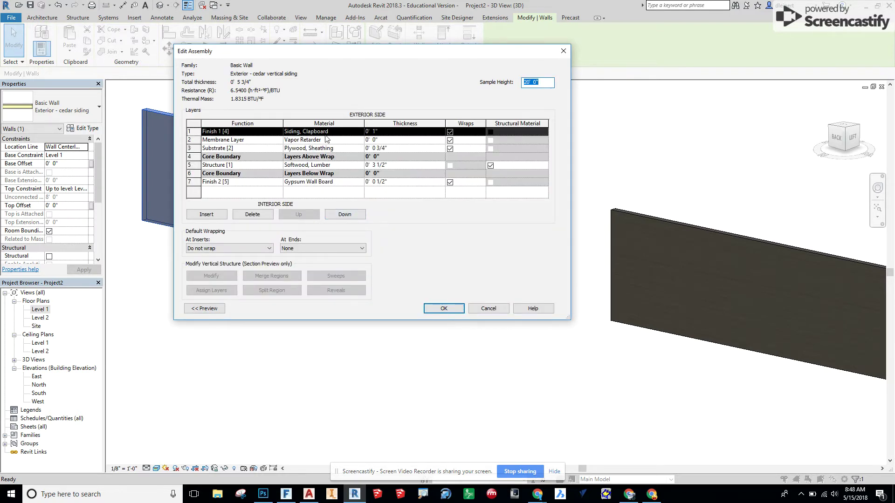
{"action": "left_click", "coordinate": [345, 133]}
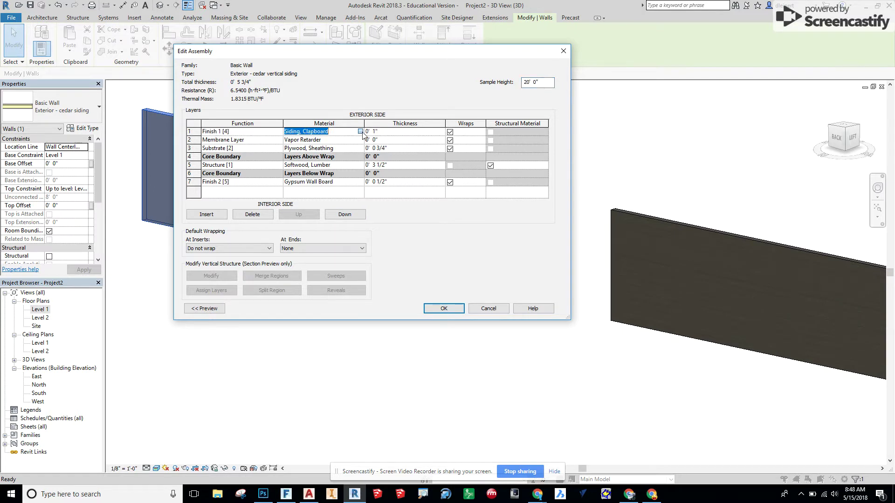
{"action": "left_click", "coordinate": [361, 132]}
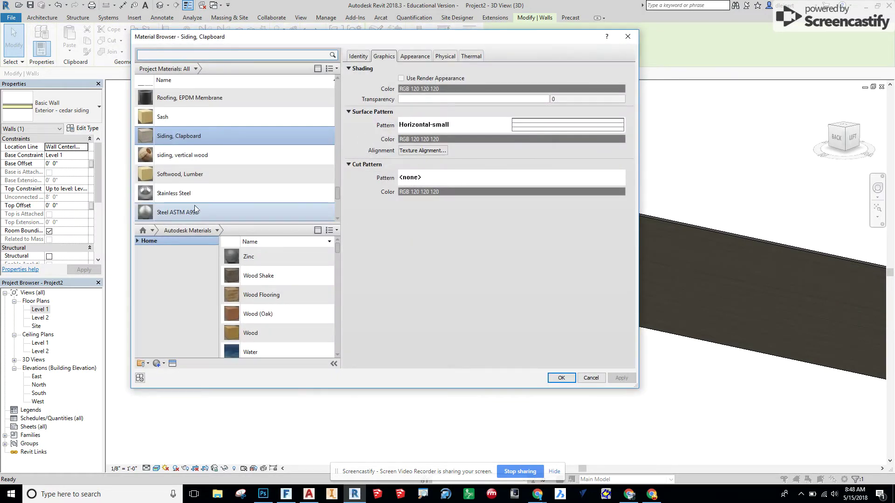
{"action": "left_click", "coordinate": [159, 365]}
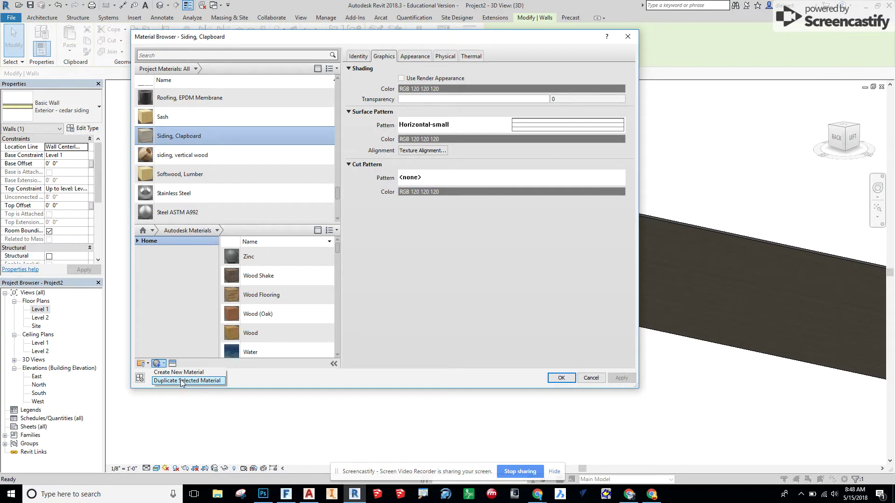
{"action": "left_click", "coordinate": [176, 374]}
{"action": "scroll", "coordinate": [187, 153], "scroll_direction": "down", "scroll_amount": 1}
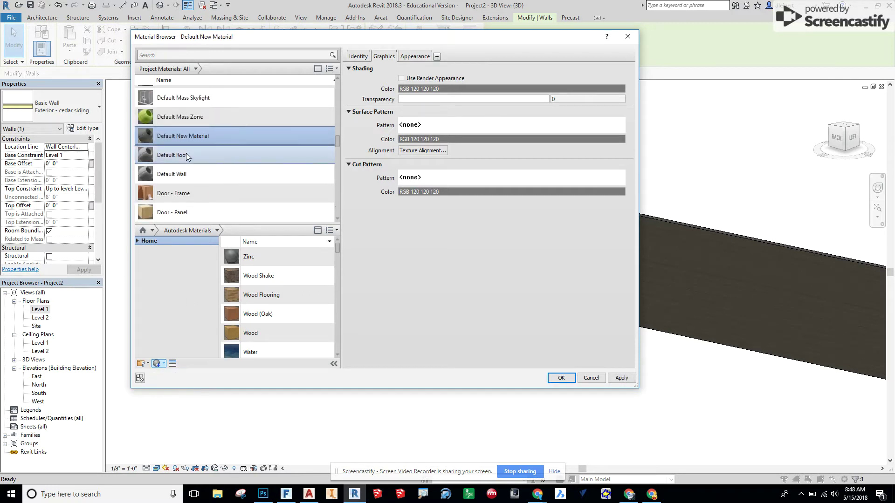
{"action": "right_click", "coordinate": [178, 136]}
{"action": "left_click", "coordinate": [207, 163]}
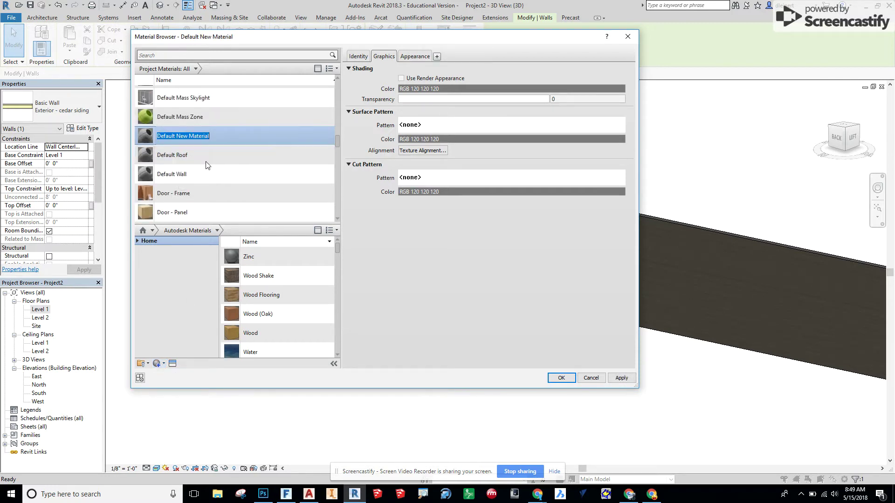
{"action": "type", "text": "siding, vertical cedar"}
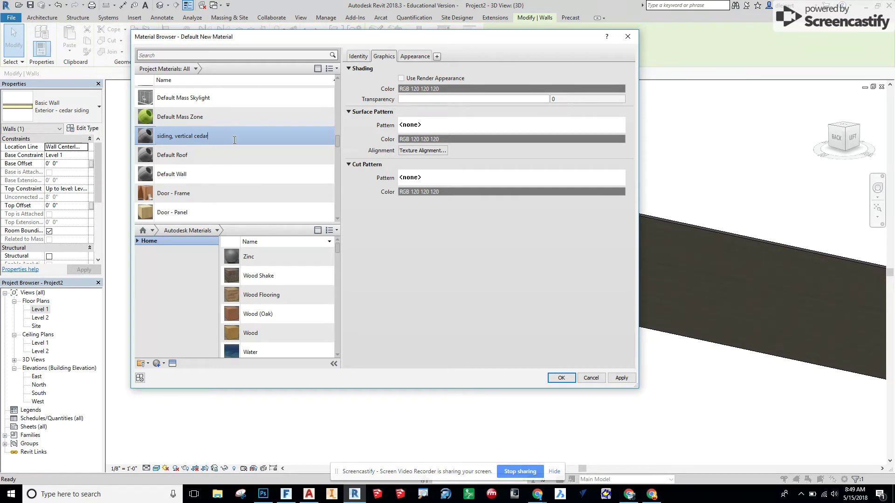
{"action": "left_click", "coordinate": [197, 152]}
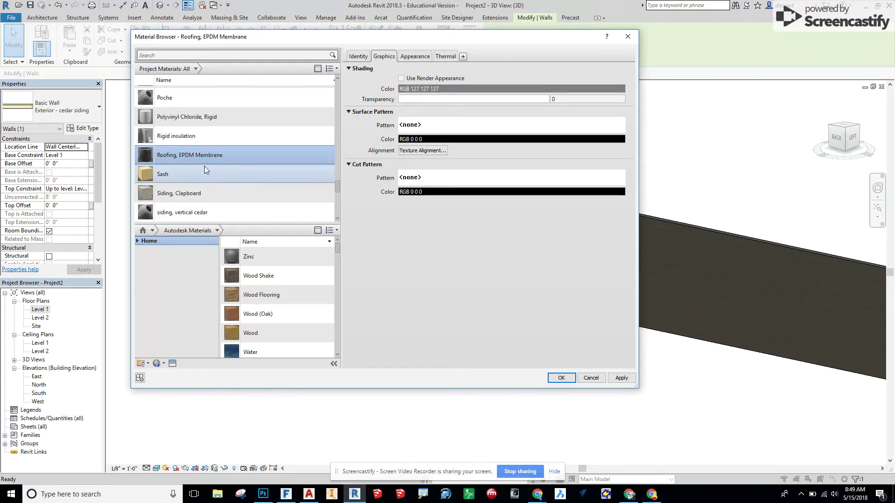
Search the project materials for "siding" and select siding, vertical cedar.
{"action": "scroll", "coordinate": [204, 166], "scroll_direction": "down", "scroll_amount": 4}
{"action": "scroll", "coordinate": [220, 154], "scroll_direction": "up", "scroll_amount": 10}
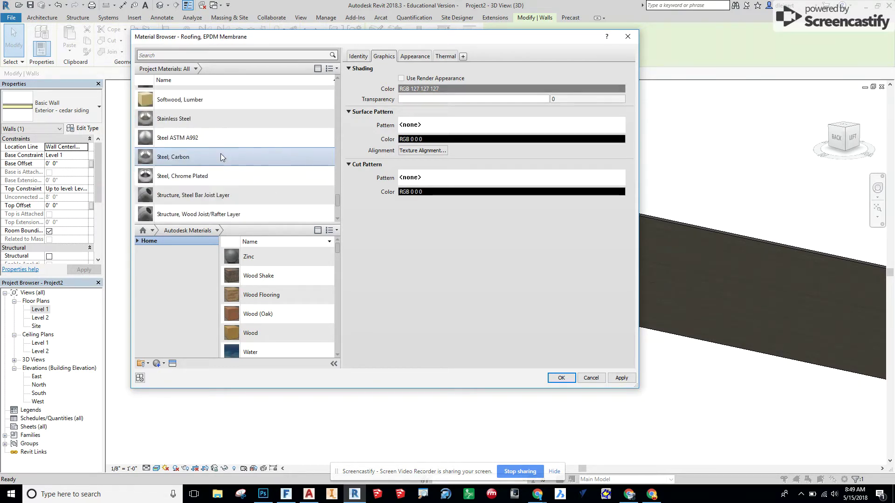
{"action": "scroll", "coordinate": [218, 150], "scroll_direction": "up", "scroll_amount": 4}
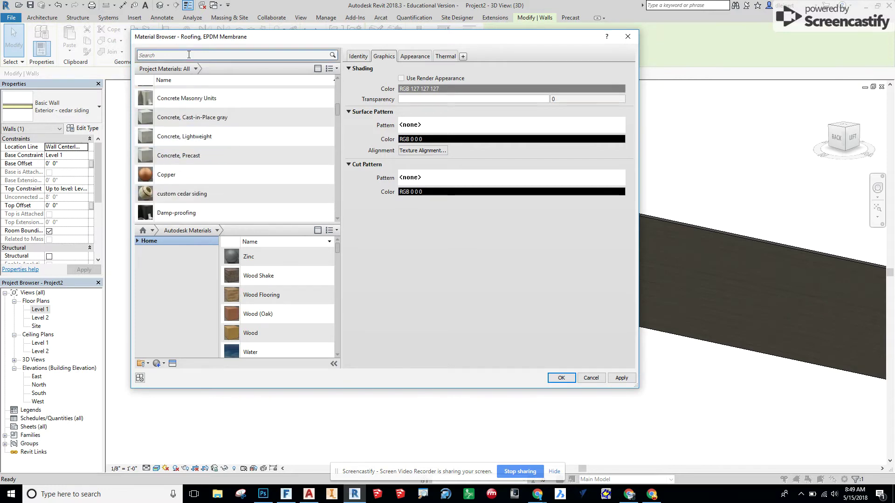
{"action": "left_click", "coordinate": [195, 55]}
{"action": "scroll", "coordinate": [195, 91], "scroll_direction": "up", "scroll_amount": 1}
{"action": "type", "text": "siding"}
{"action": "key", "text": "Return"}
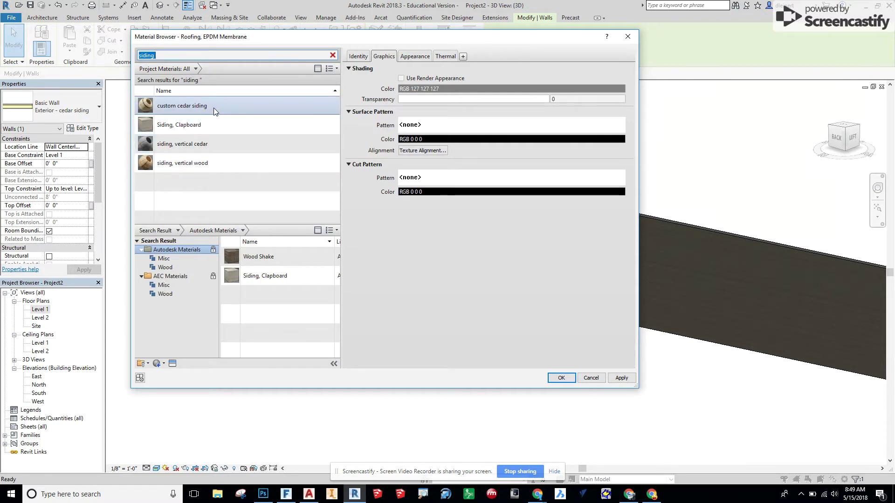
{"action": "left_click", "coordinate": [219, 144]}
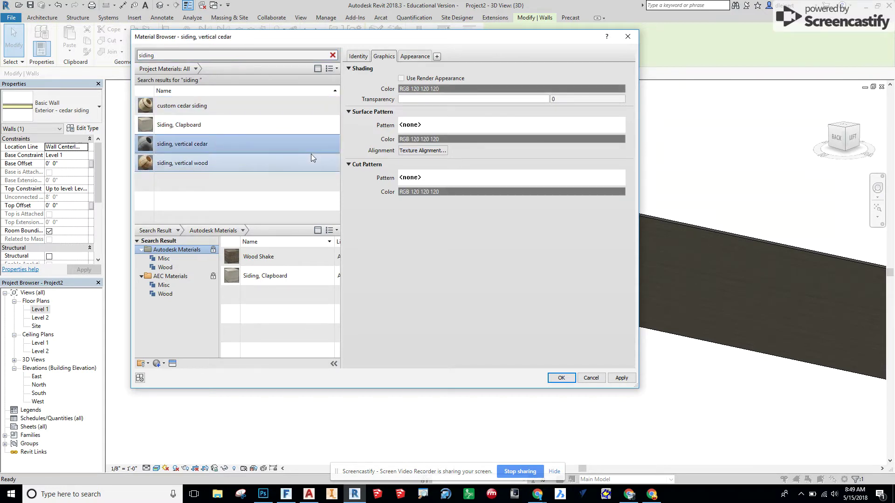
Set the surface pattern of the siding, vertical cedar material to the Vertical-small drafting pattern.
{"action": "left_click", "coordinate": [420, 125]}
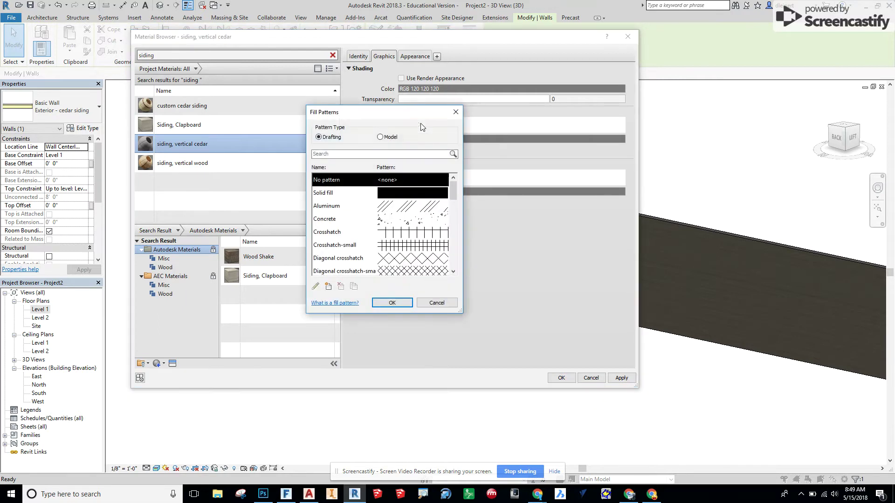
{"action": "scroll", "coordinate": [424, 217], "scroll_direction": "down", "scroll_amount": 5}
{"action": "scroll", "coordinate": [414, 219], "scroll_direction": "up", "scroll_amount": 3}
{"action": "scroll", "coordinate": [416, 228], "scroll_direction": "down", "scroll_amount": 2}
{"action": "left_click", "coordinate": [395, 236]}
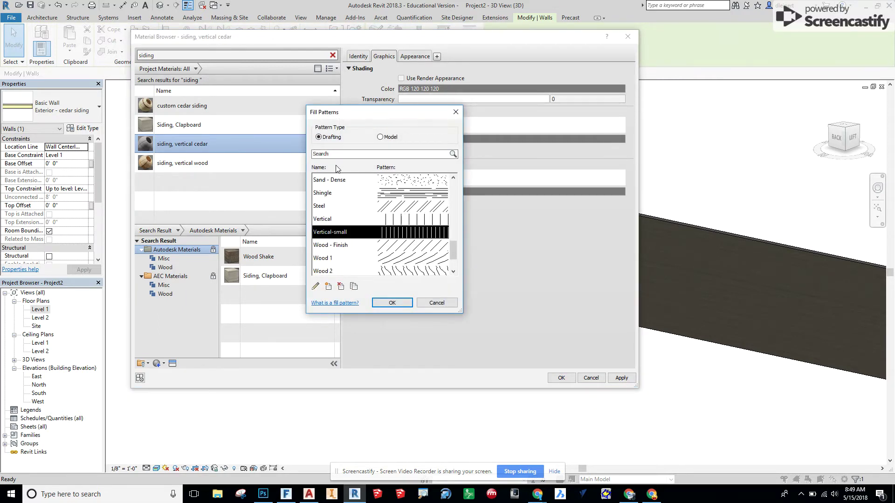
{"action": "left_click", "coordinate": [394, 303]}
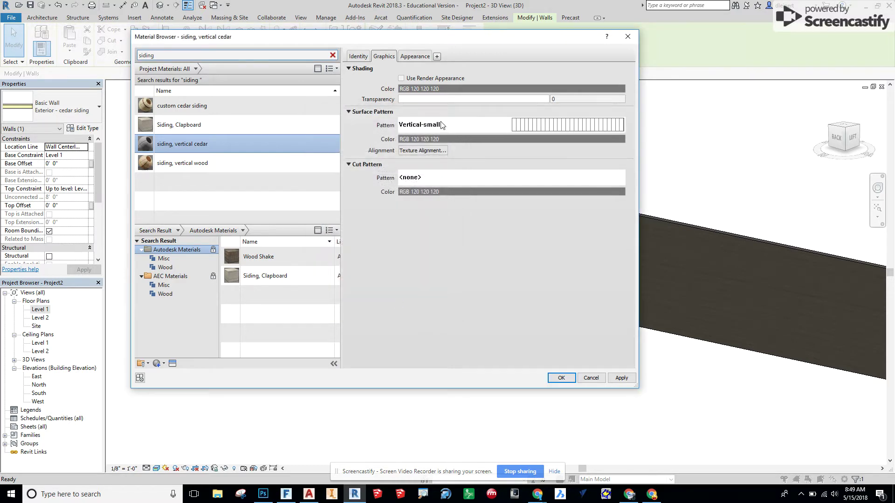
Assign the vertical wood siding.jpg image from the Desktop to the appearance of the siding, vertical cedar material.
{"action": "left_click", "coordinate": [415, 57]}
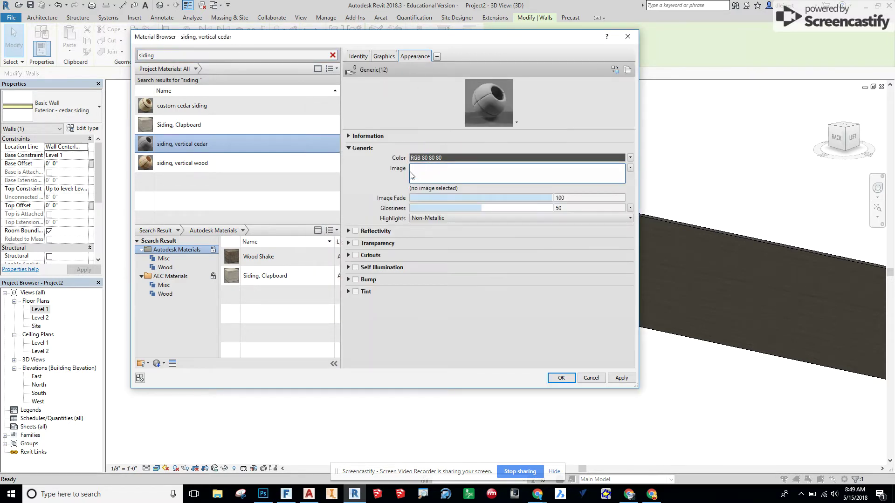
{"action": "left_click", "coordinate": [426, 178]}
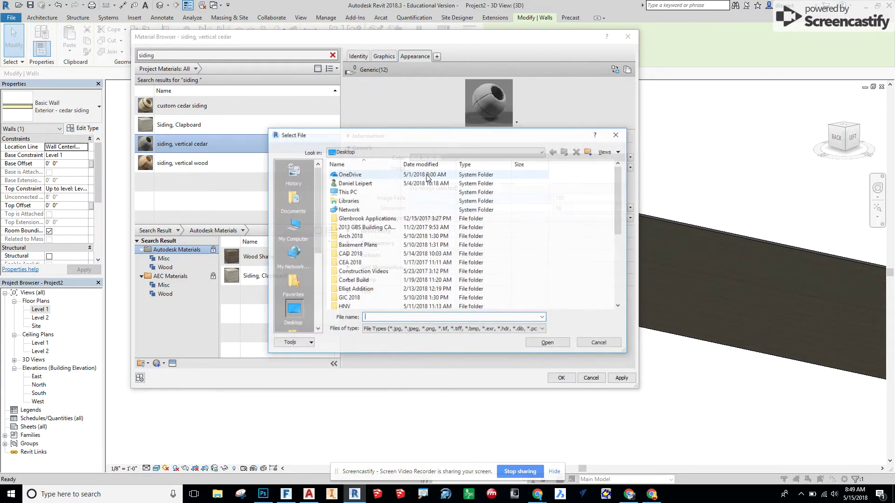
{"action": "scroll", "coordinate": [369, 235], "scroll_direction": "down", "scroll_amount": 5}
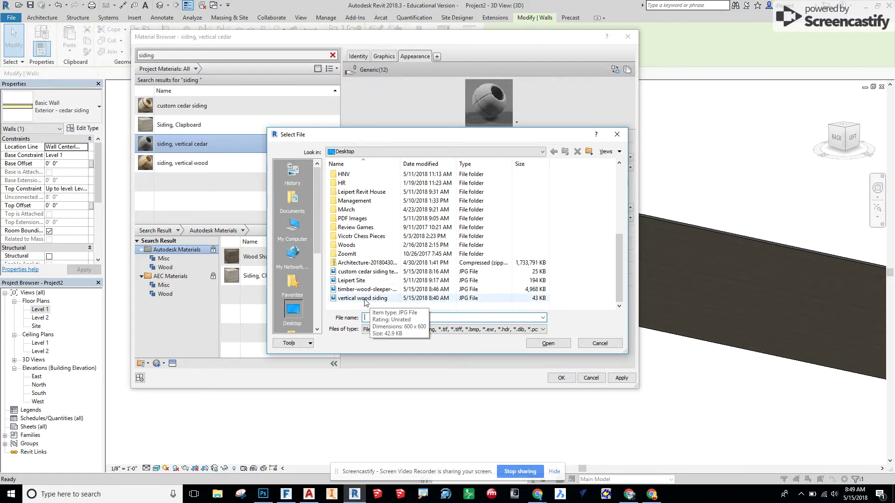
{"action": "left_click", "coordinate": [365, 299]}
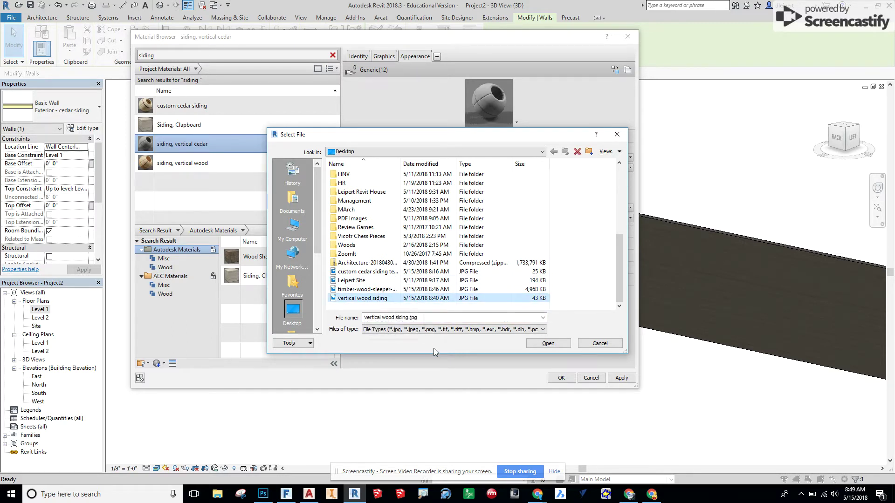
{"action": "left_click", "coordinate": [531, 343]}
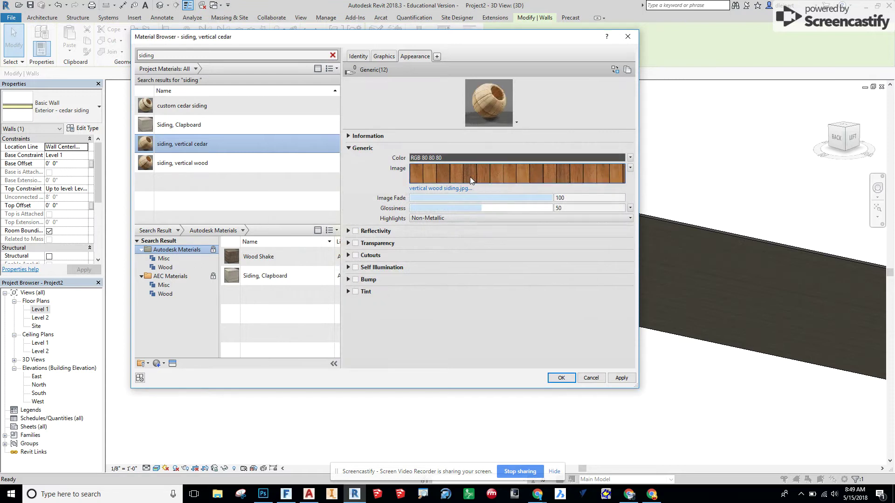
Open the vertical wood siding.jpg image in the Texture Editor and go to its scale settings.
{"action": "left_click", "coordinate": [630, 168]}
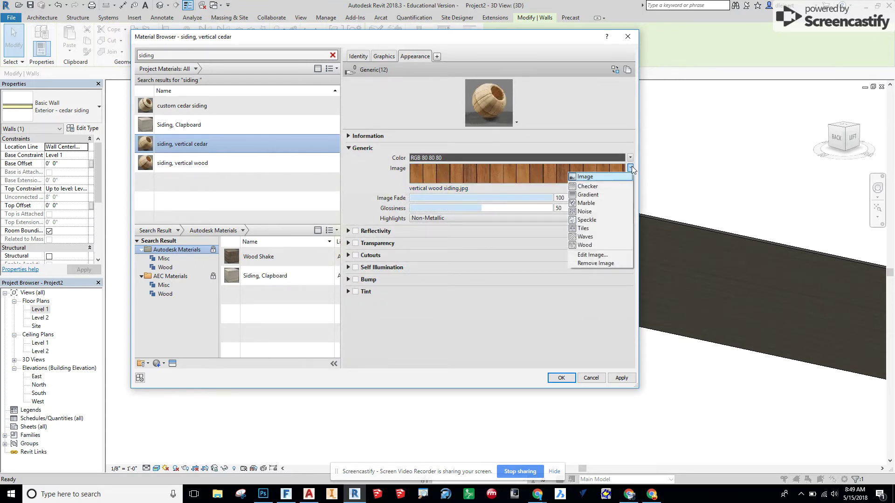
{"action": "left_click", "coordinate": [592, 255]}
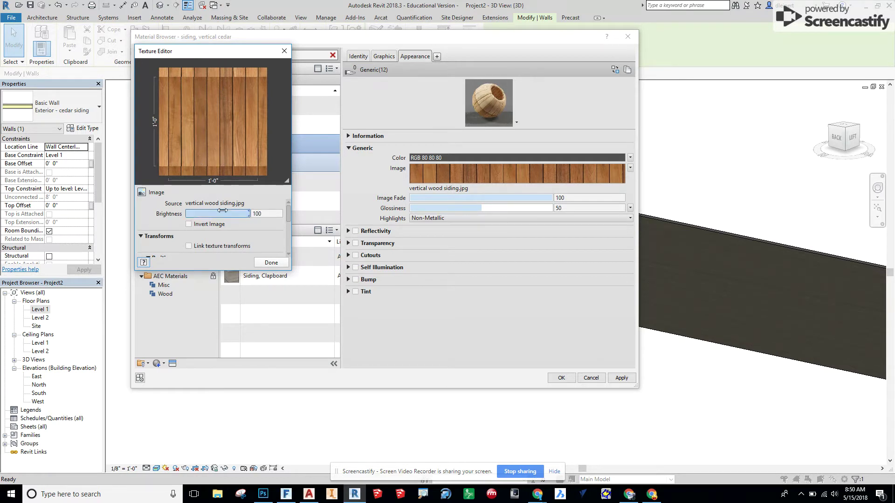
{"action": "scroll", "coordinate": [172, 214], "scroll_direction": "down", "scroll_amount": 5}
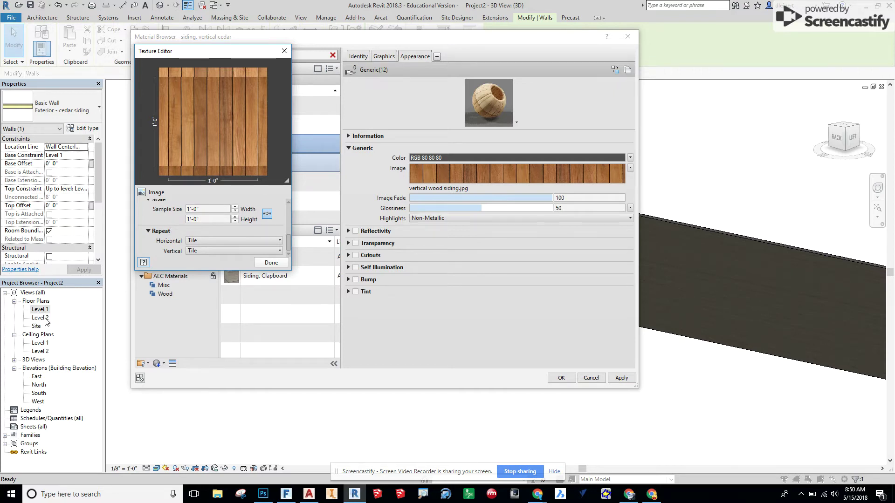
Set the texture's sample size to 1'-1/4" with width and height linked.
{"action": "left_click", "coordinate": [198, 210]}
{"action": "key", "text": "BackSpace"}
{"action": "type", "text": "1/4"}
{"action": "key", "text": "Tab"}
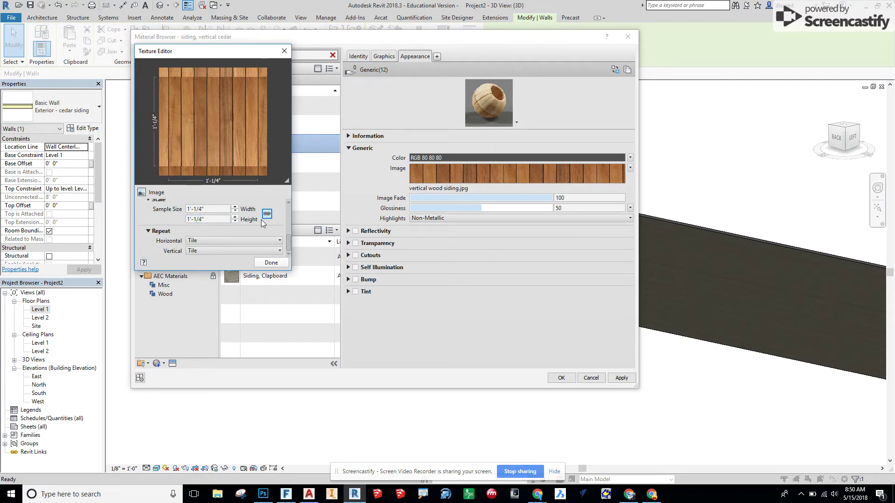
Examine the texture's position, rotation, scale and repeat settings.
{"action": "left_click", "coordinate": [205, 211]}
{"action": "key", "text": "ctrl+a"}
{"action": "scroll", "coordinate": [170, 219], "scroll_direction": "up", "scroll_amount": 1}
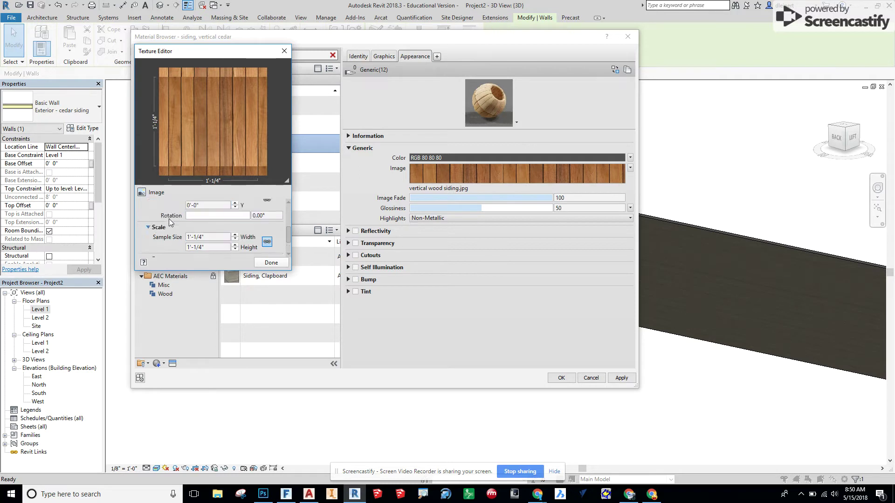
{"action": "left_click", "coordinate": [201, 235]}
{"action": "scroll", "coordinate": [169, 232], "scroll_direction": "down", "scroll_amount": 1}
{"action": "scroll", "coordinate": [169, 228], "scroll_direction": "up", "scroll_amount": 3}
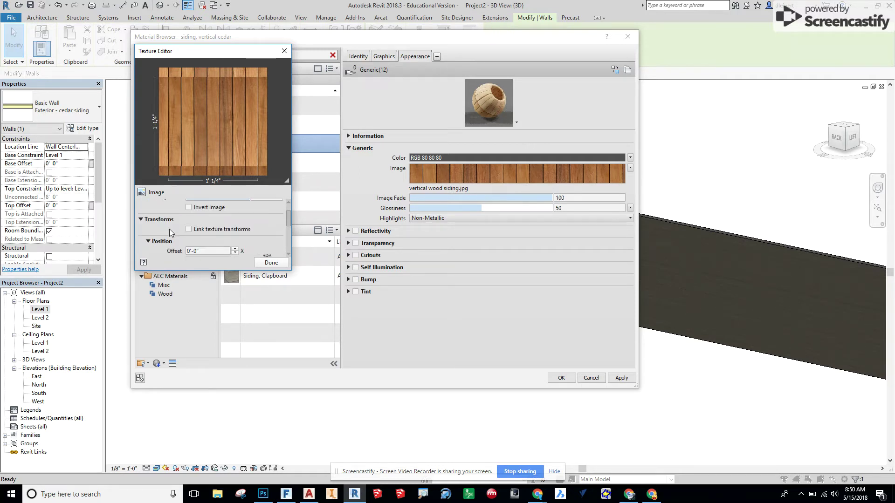
{"action": "scroll", "coordinate": [169, 229], "scroll_direction": "down", "scroll_amount": 2}
{"action": "scroll", "coordinate": [170, 229], "scroll_direction": "up", "scroll_amount": 2}
{"action": "scroll", "coordinate": [172, 229], "scroll_direction": "down", "scroll_amount": 3}
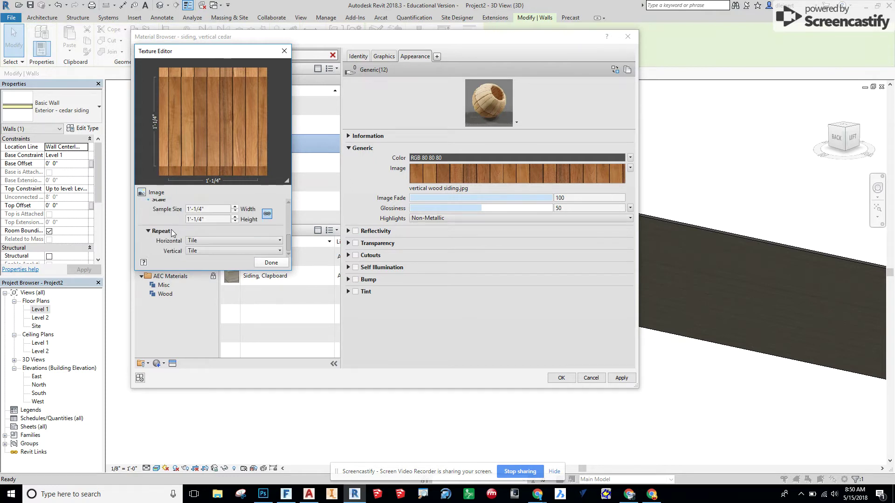
Set the texture's sample size to 4' wide by 8' high with the dimensions unlinked, and finish editing the image.
{"action": "left_click", "coordinate": [205, 209]}
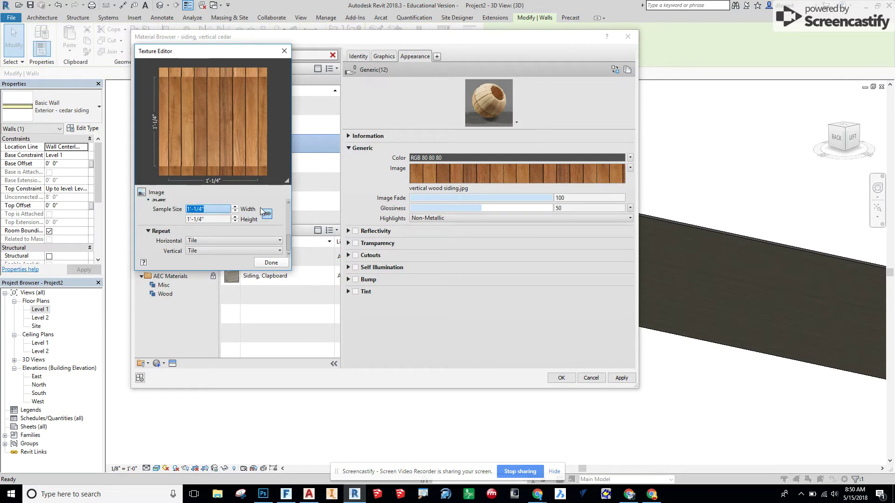
{"action": "type", "text": "4'"}
{"action": "key", "text": "Tab"}
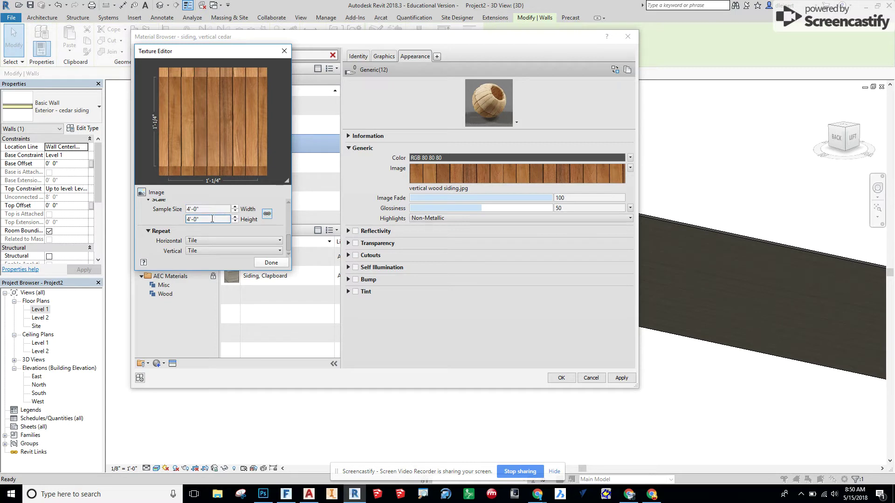
{"action": "type", "text": "8'"}
{"action": "left_click", "coordinate": [220, 208]}
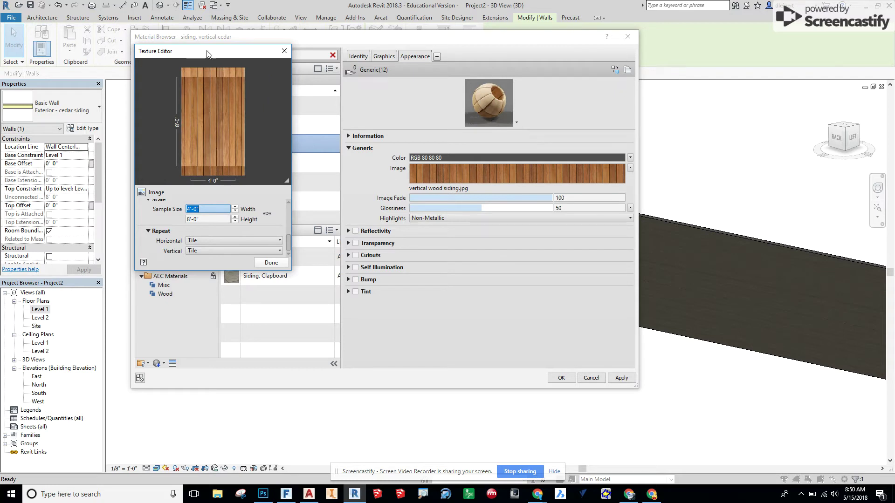
{"action": "left_click", "coordinate": [271, 262]}
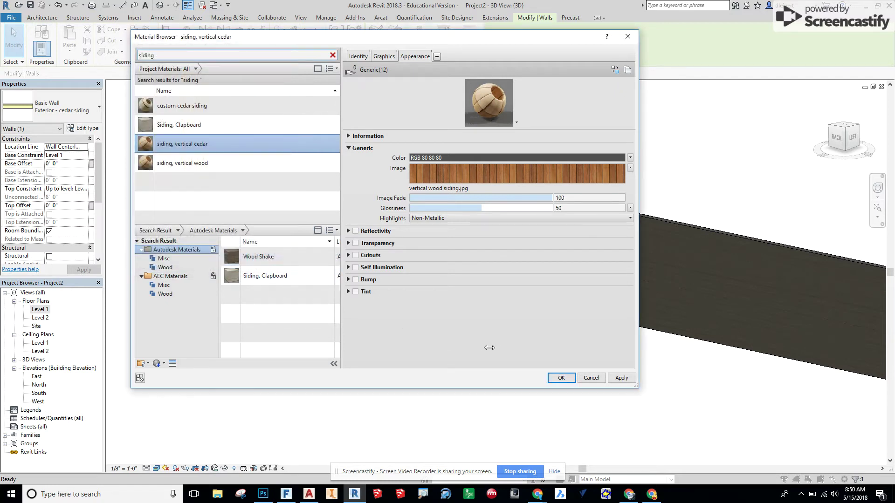
Apply siding, vertical cedar to the Finish 1 layer and accept the Exterior - cedar vertical siding type for the selected wall.
{"action": "left_click", "coordinate": [562, 379]}
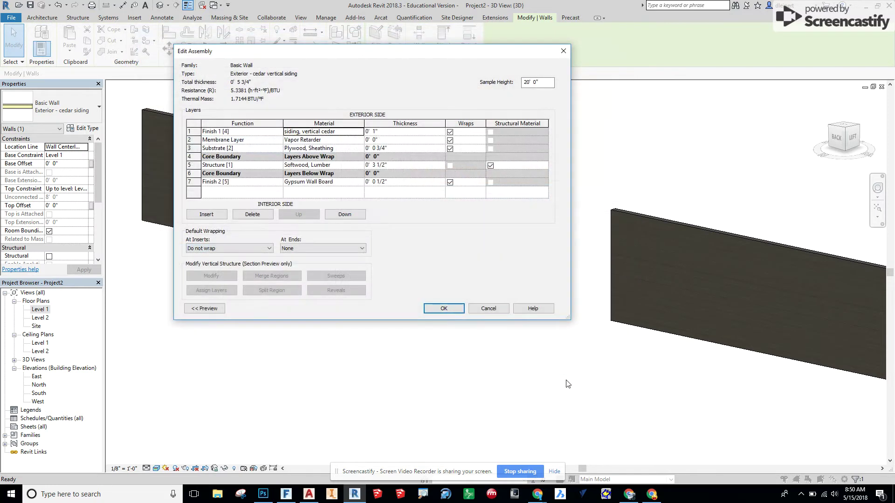
{"action": "left_click", "coordinate": [445, 308]}
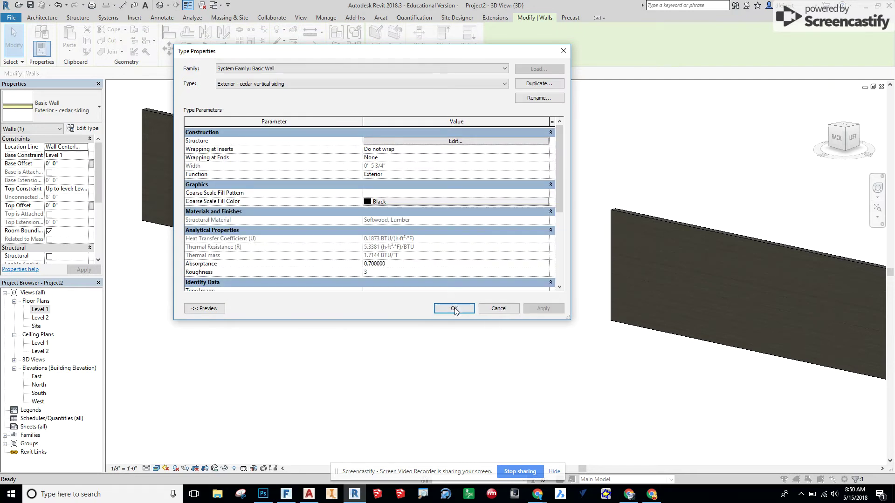
{"action": "left_click", "coordinate": [455, 309]}
{"action": "left_click", "coordinate": [399, 332]}
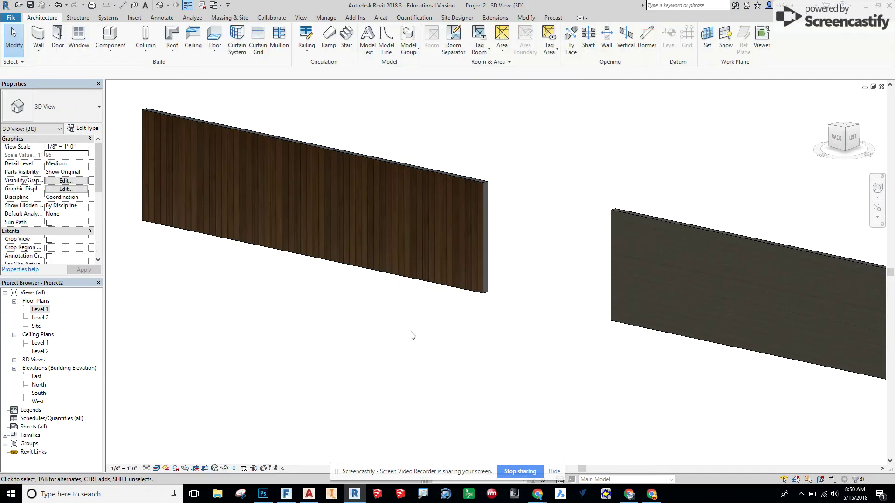
Draw an Exterior - cedar vertical siding wall about 23'-6" long beside the vertical-sided wall, away from the horizontal-sided one.
{"action": "middle_click_drag", "start_coordinate": [443, 340], "coordinate": [403, 277], "text": "shift"}
{"action": "middle_click_drag", "start_coordinate": [351, 270], "coordinate": [457, 301], "text": "shift"}
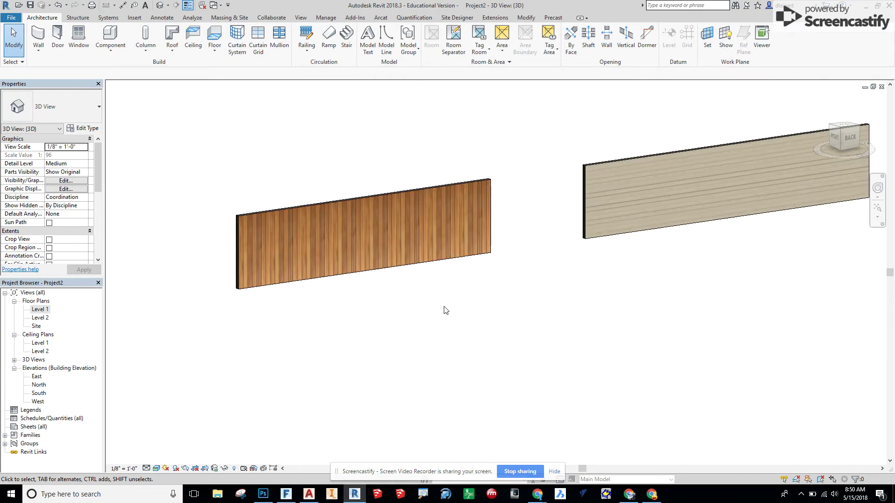
{"action": "scroll", "coordinate": [474, 314], "scroll_direction": "down", "scroll_amount": 2}
{"action": "scroll", "coordinate": [411, 291], "scroll_direction": "down", "scroll_amount": 2}
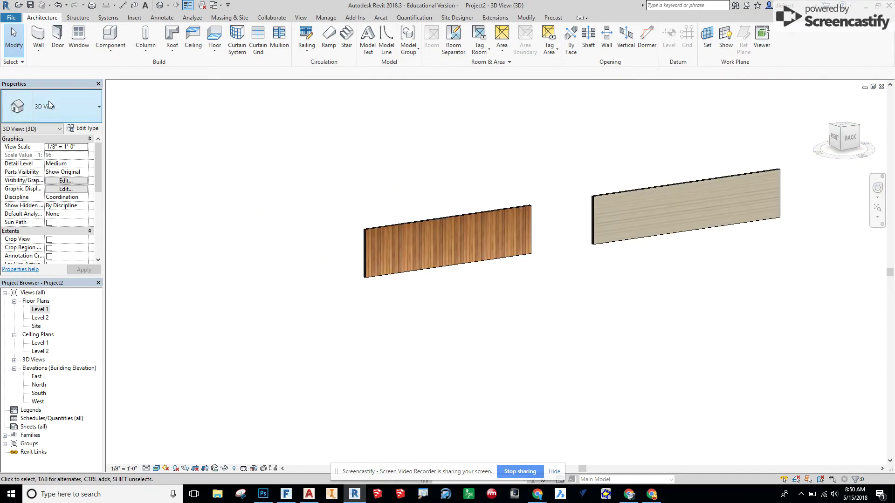
{"action": "key", "text": "w"}
{"action": "key", "text": "a"}
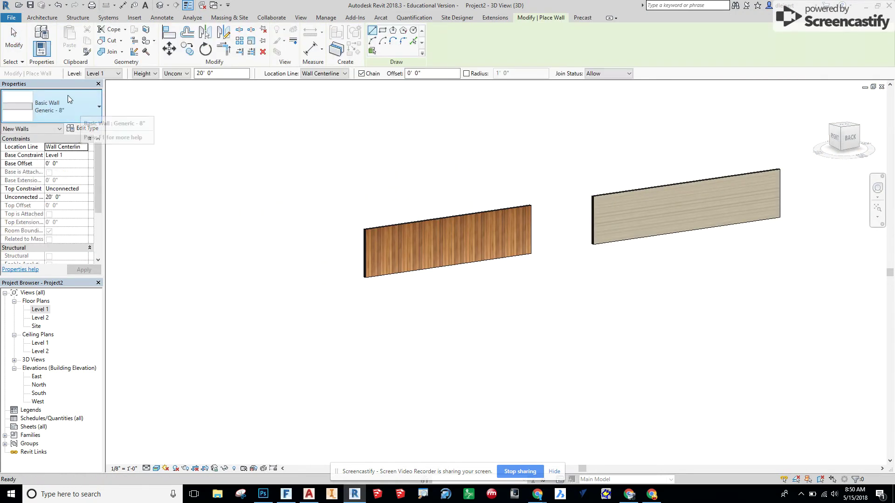
{"action": "left_click", "coordinate": [80, 106]}
{"action": "scroll", "coordinate": [74, 169], "scroll_direction": "up", "scroll_amount": 8}
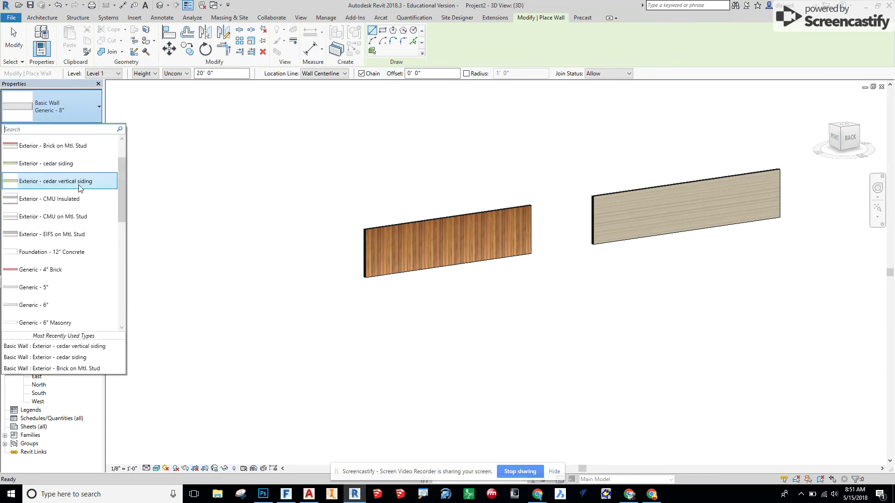
{"action": "scroll", "coordinate": [77, 182], "scroll_direction": "up", "scroll_amount": 2}
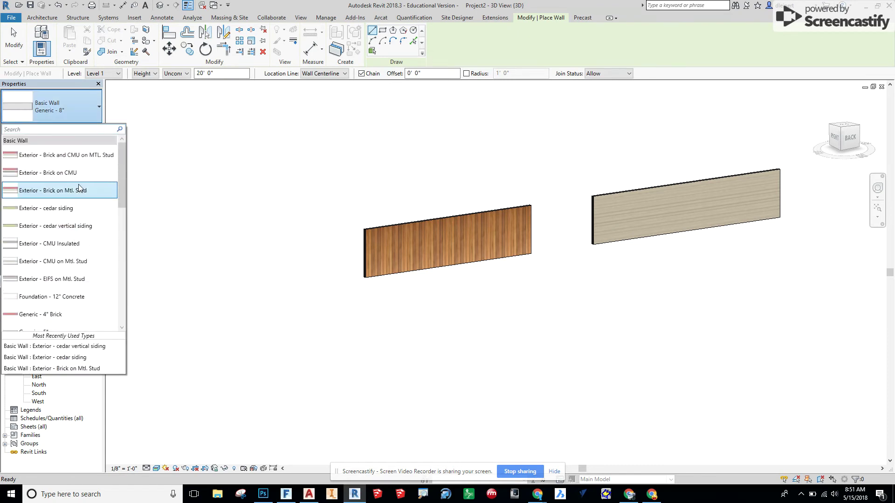
{"action": "left_click", "coordinate": [70, 229]}
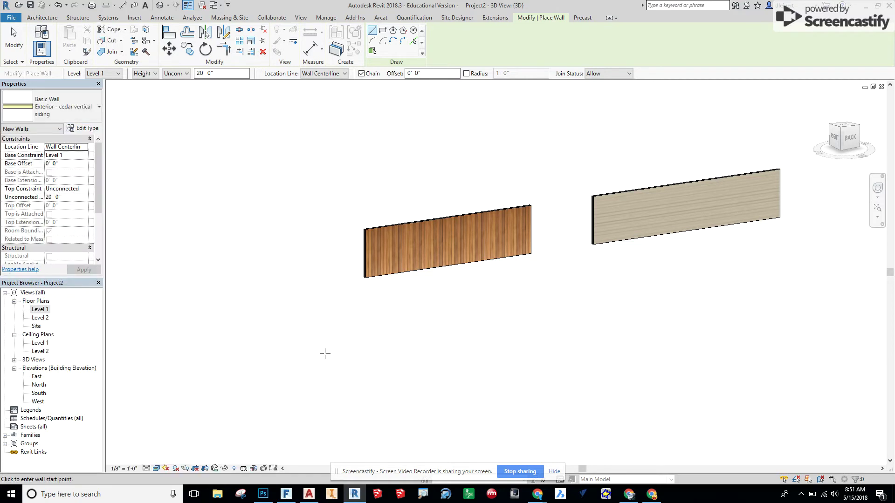
{"action": "left_click", "coordinate": [198, 328]}
{"action": "left_click", "coordinate": [311, 318]}
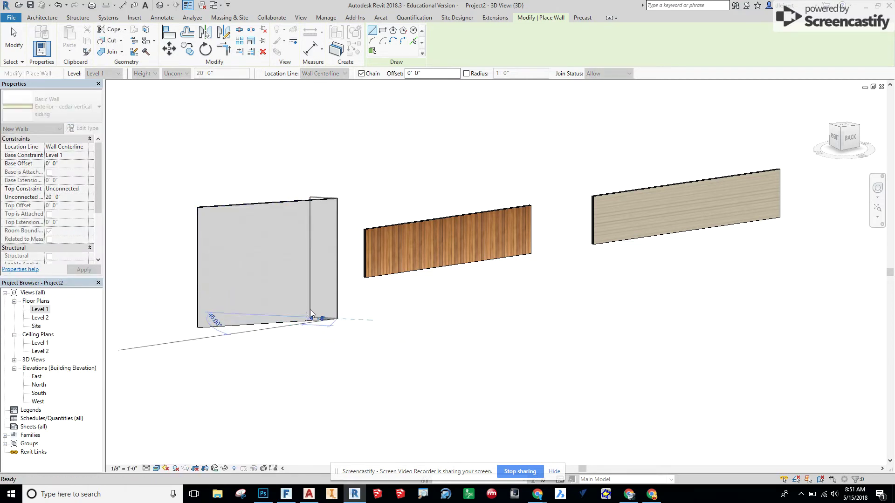
{"action": "key", "text": "Escape"}
{"action": "key", "text": "Escape"}
Constrain the top of the newly drawn wall up to Level 2.
{"action": "left_click", "coordinate": [298, 210]}
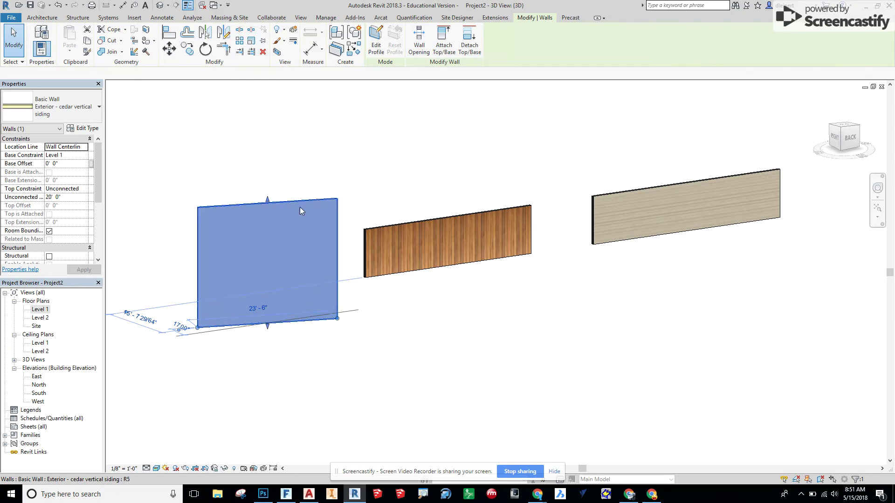
{"action": "left_click", "coordinate": [342, 357]}
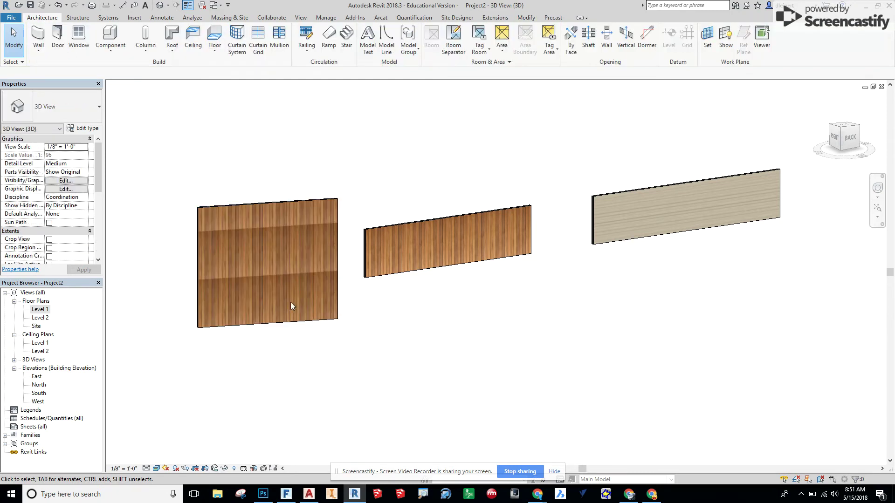
{"action": "left_click", "coordinate": [280, 206]}
{"action": "key", "text": "Escape"}
{"action": "left_click", "coordinate": [275, 204]}
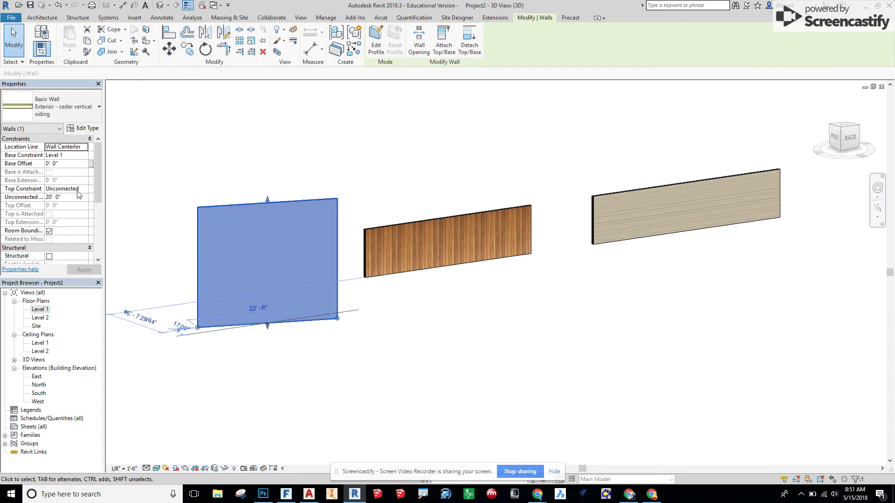
{"action": "left_click", "coordinate": [71, 197]}
{"action": "left_click", "coordinate": [69, 189]}
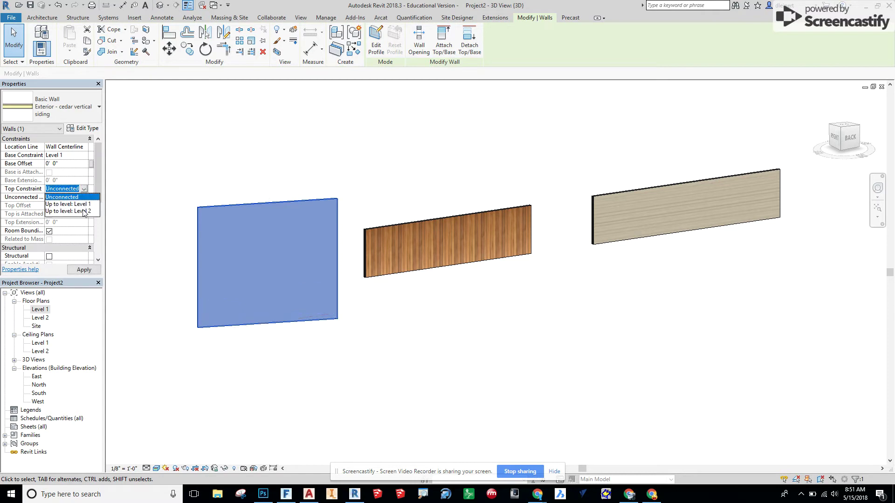
{"action": "left_click", "coordinate": [84, 211]}
{"action": "left_click", "coordinate": [84, 270]}
{"action": "left_click", "coordinate": [369, 365]}
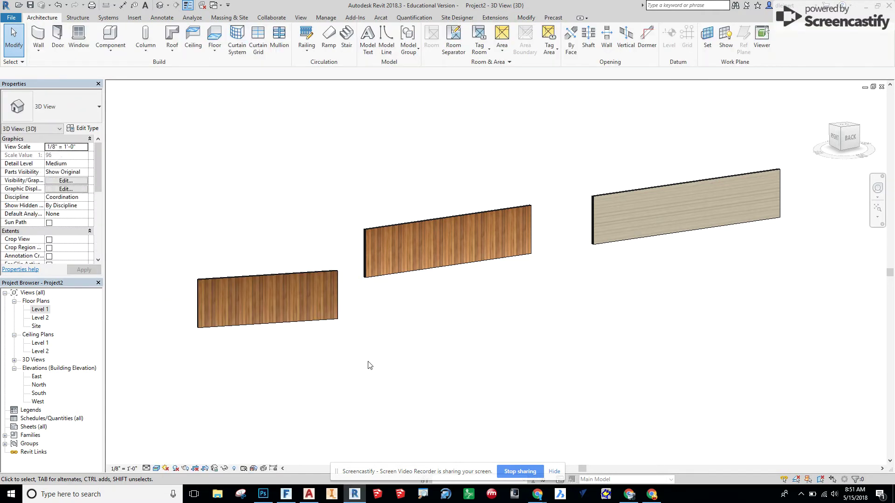
Duplicate the newly drawn wall's type and name the copy Exterior - custom horizontal siding.
{"action": "middle_click_drag", "start_coordinate": [348, 362], "coordinate": [323, 274], "text": "shift"}
{"action": "left_click", "coordinate": [321, 255]}
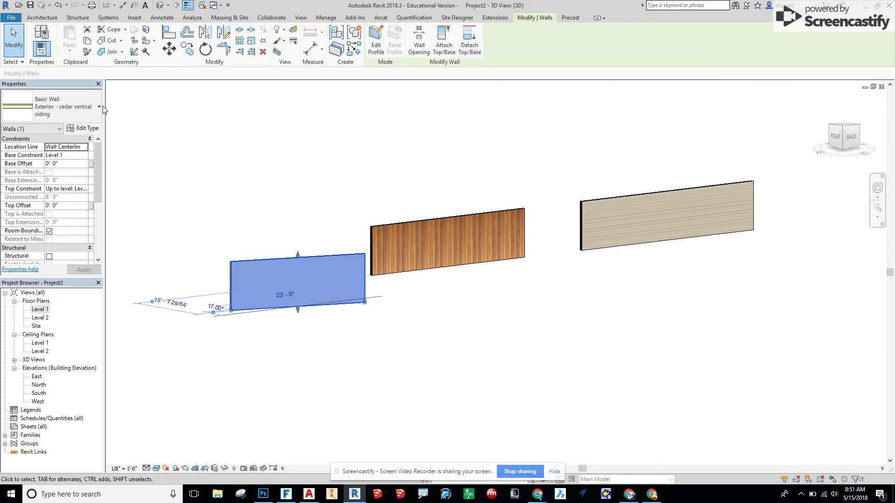
{"action": "left_click", "coordinate": [83, 129]}
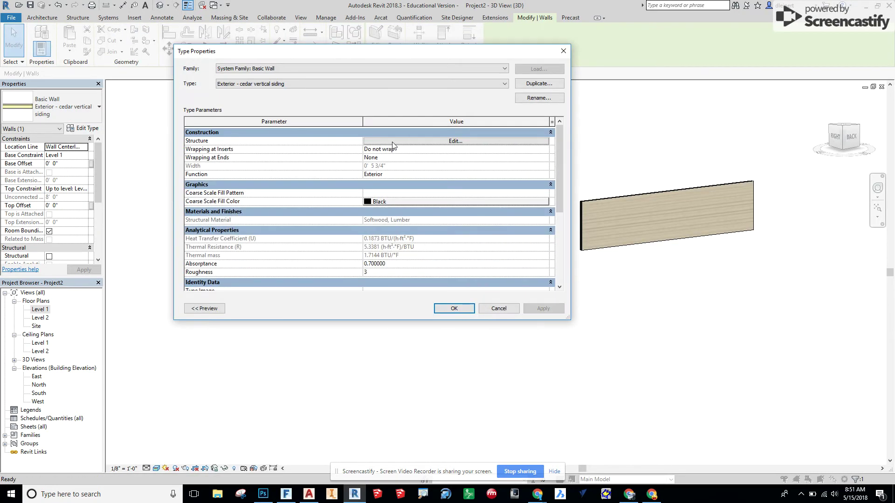
{"action": "left_click", "coordinate": [555, 84]}
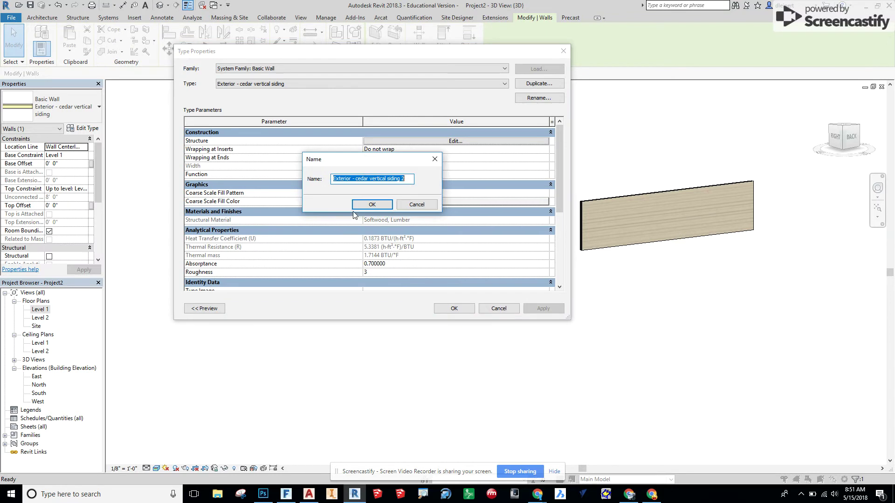
{"action": "left_click", "coordinate": [392, 181]}
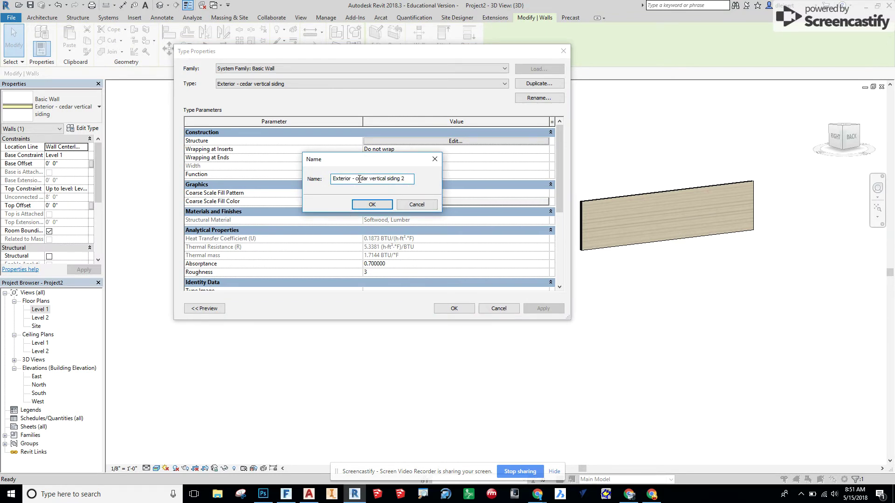
{"action": "left_click_drag", "start_coordinate": [358, 179], "coordinate": [402, 179]}
{"action": "type", "text": "ustom horizon"}
{"action": "key", "text": "Return"}
Create a new material named siding, custom horizontal wood for the Finish 1 layer of the duplicated wall type.
{"action": "left_click", "coordinate": [385, 141]}
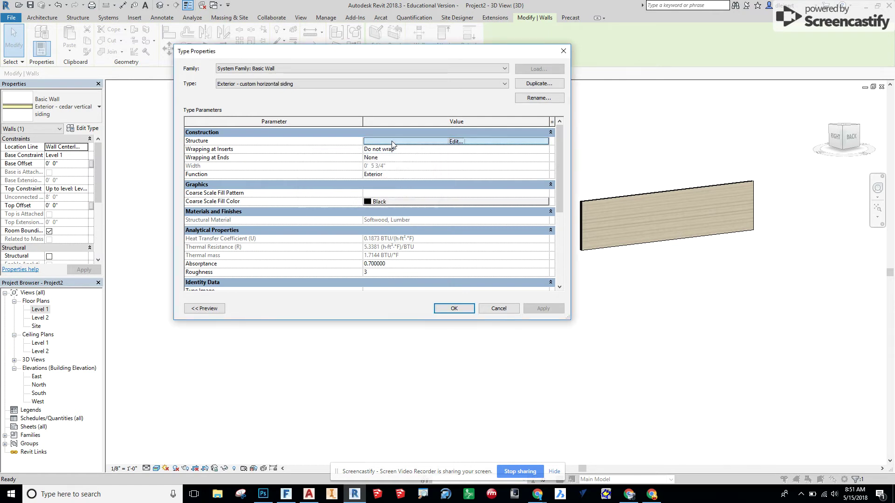
{"action": "left_click", "coordinate": [350, 132]}
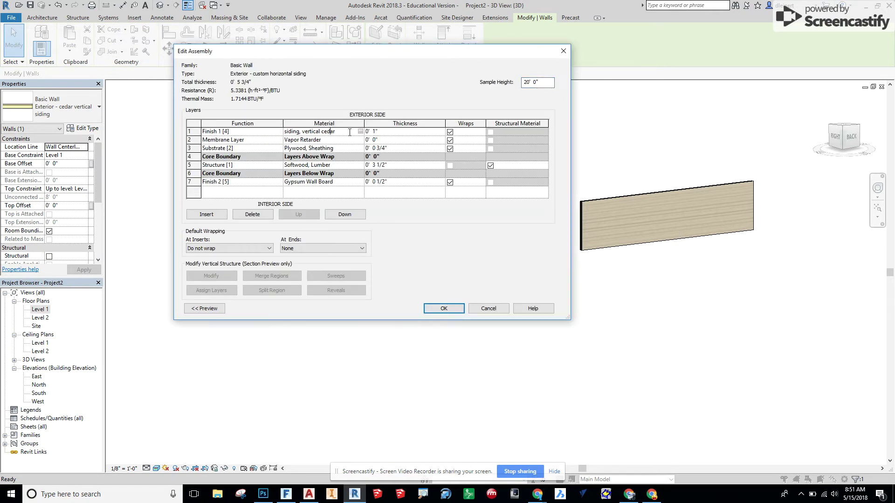
{"action": "left_click", "coordinate": [360, 132]}
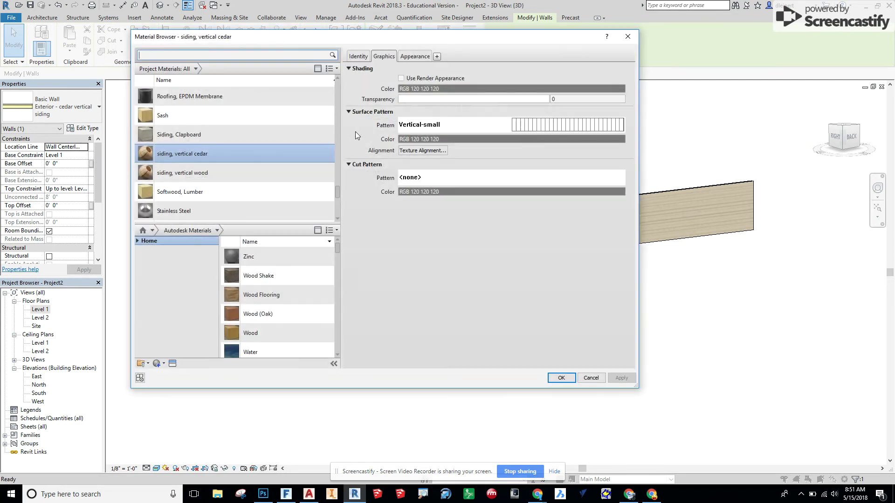
{"action": "left_click", "coordinate": [157, 367]}
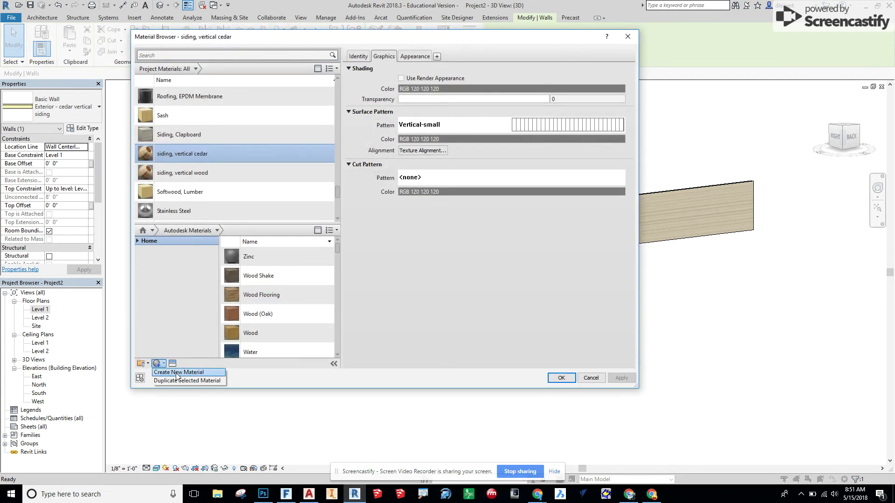
{"action": "left_click", "coordinate": [177, 373]}
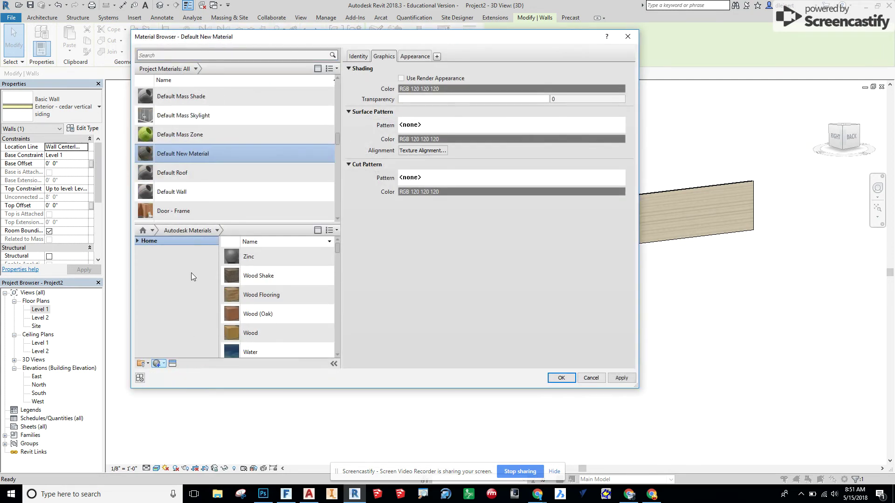
{"action": "right_click", "coordinate": [202, 158]}
{"action": "left_click", "coordinate": [226, 183]}
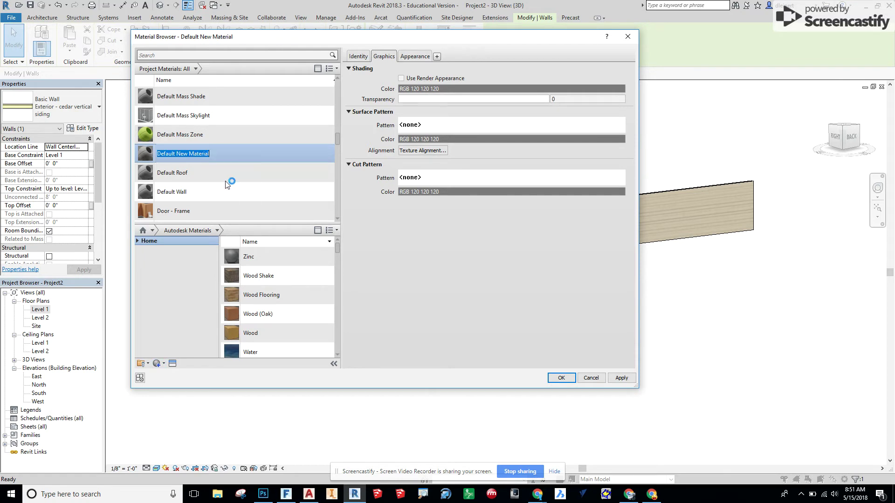
{"action": "key", "text": "BackSpace"}
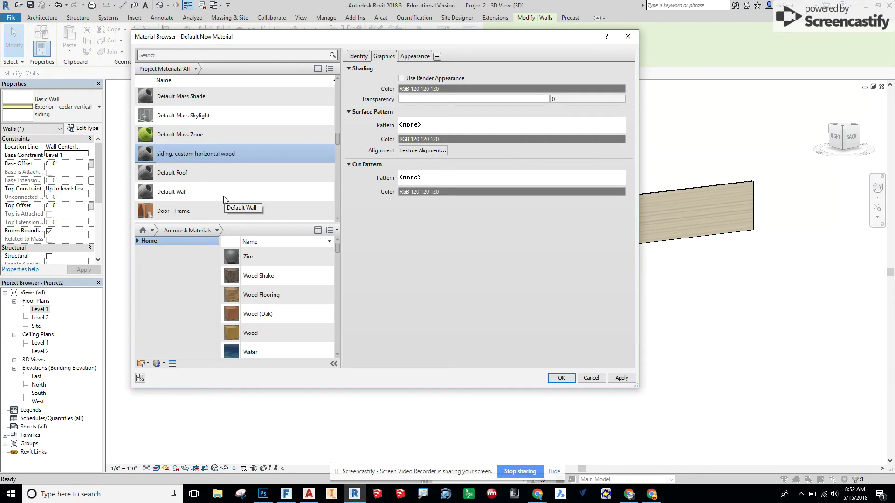
{"action": "key", "text": "Return"}
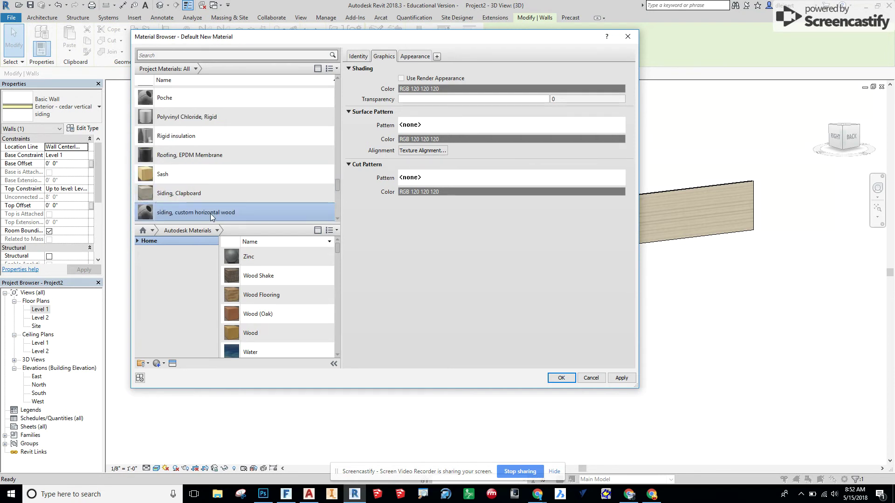
Assign the Horizontal-small drafting pattern as the surface pattern of the custom horizontal wood material.
{"action": "left_click", "coordinate": [435, 125]}
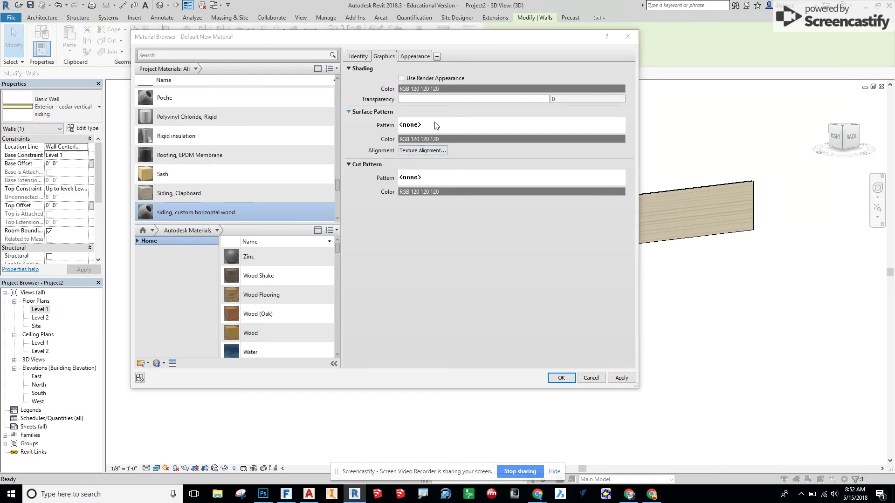
{"action": "scroll", "coordinate": [406, 240], "scroll_direction": "down", "scroll_amount": 3}
{"action": "left_click", "coordinate": [417, 220]}
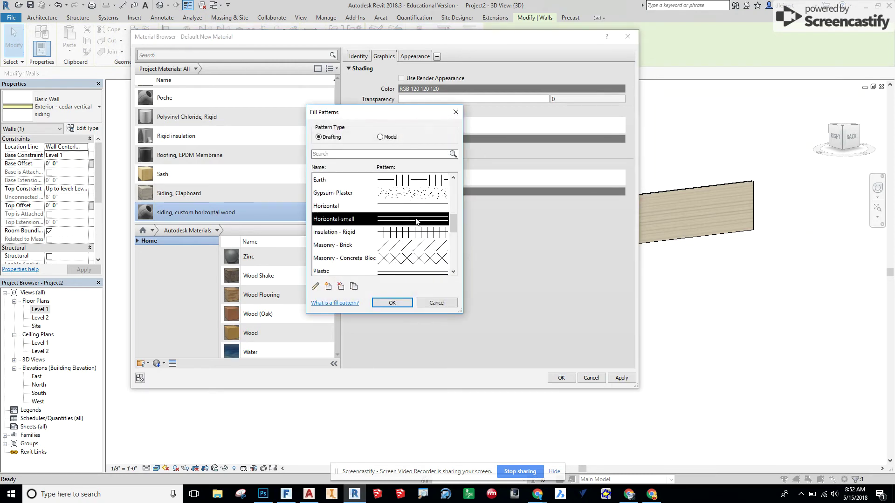
{"action": "left_click", "coordinate": [392, 303]}
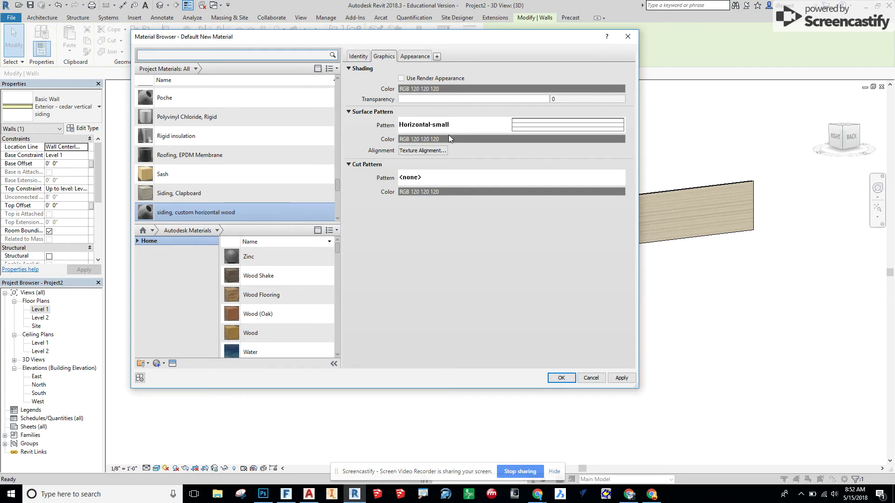
Load custom cedar siding texture.jpg from the Desktop as the custom horizontal wood material's appearance image.
{"action": "left_click", "coordinate": [413, 58]}
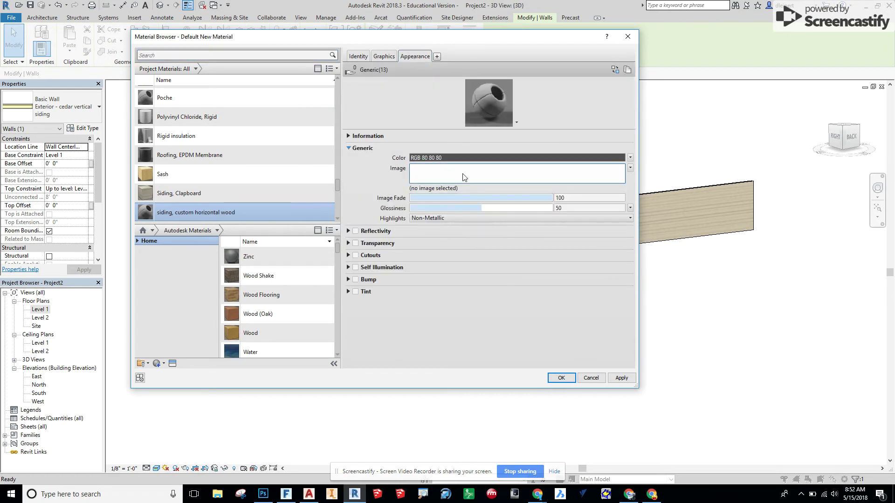
{"action": "left_click", "coordinate": [464, 173]}
{"action": "scroll", "coordinate": [380, 281], "scroll_direction": "down", "scroll_amount": 2}
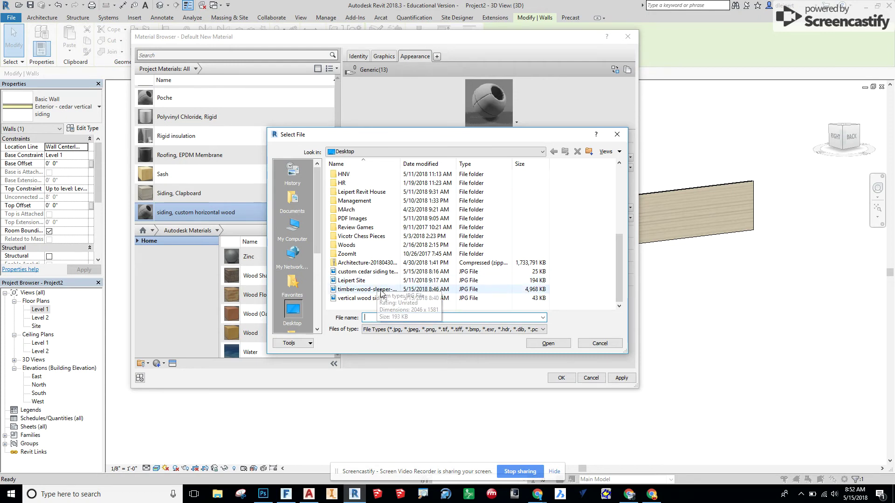
{"action": "left_click", "coordinate": [376, 290]}
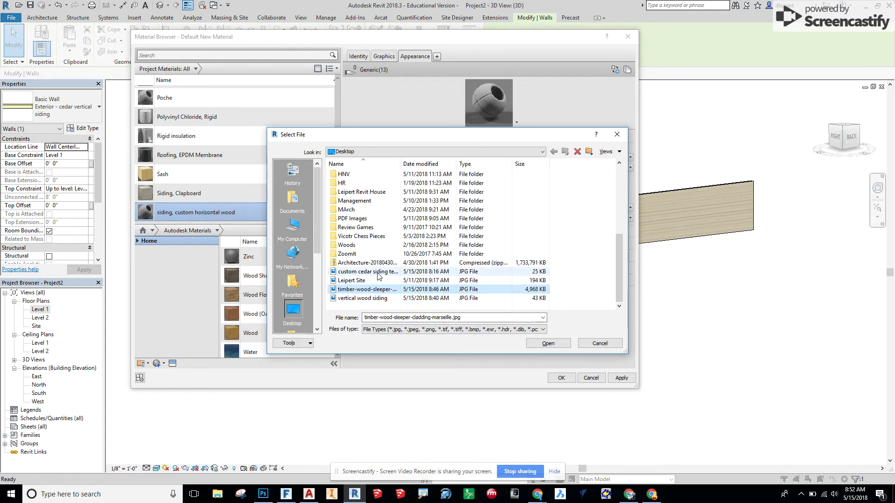
{"action": "left_click", "coordinate": [378, 273]}
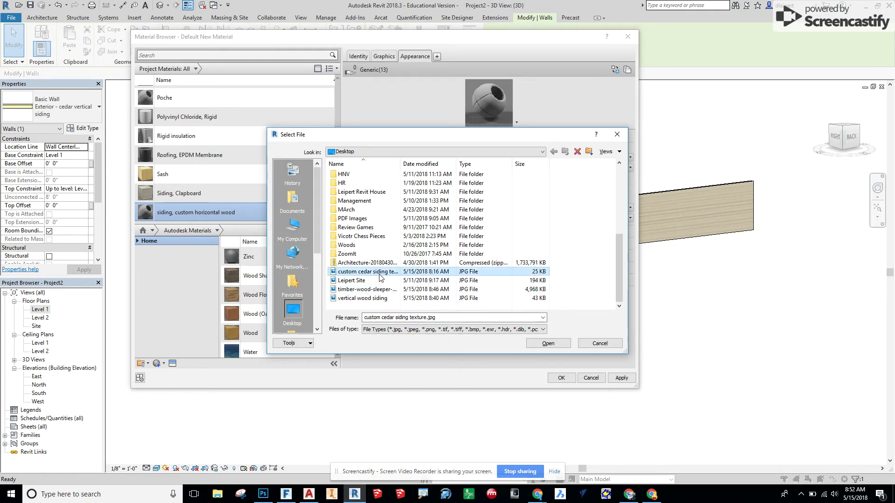
{"action": "left_click", "coordinate": [548, 344]}
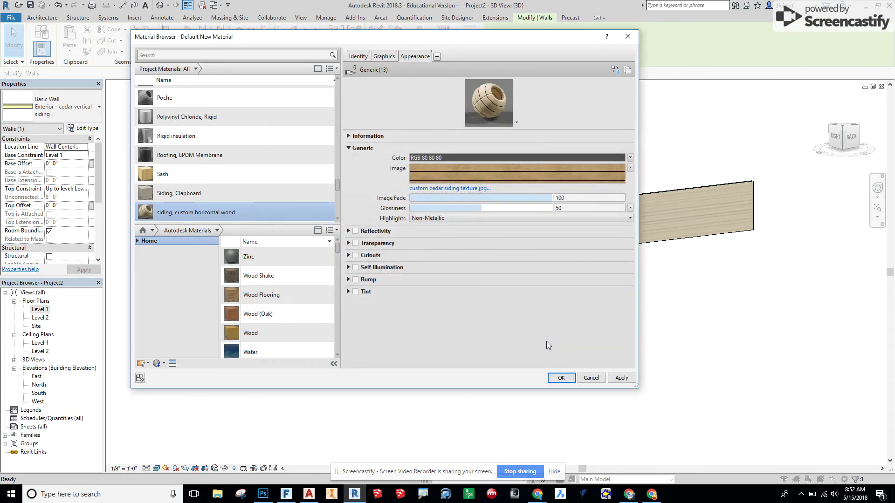
Replace the material's appearance image with timber-wood-sleeper-cladding-marseille.jpg from the Desktop.
{"action": "left_click", "coordinate": [425, 188]}
{"action": "scroll", "coordinate": [386, 289], "scroll_direction": "down", "scroll_amount": 1}
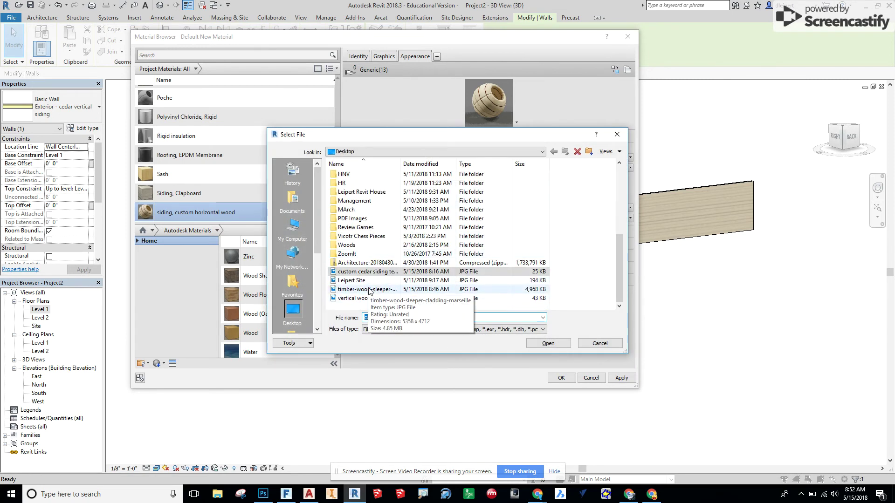
{"action": "left_click", "coordinate": [373, 291]}
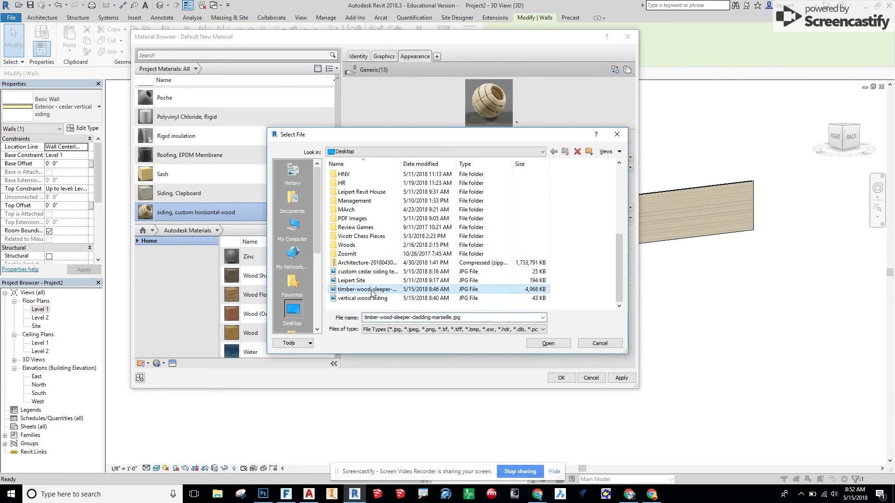
{"action": "left_click", "coordinate": [548, 344]}
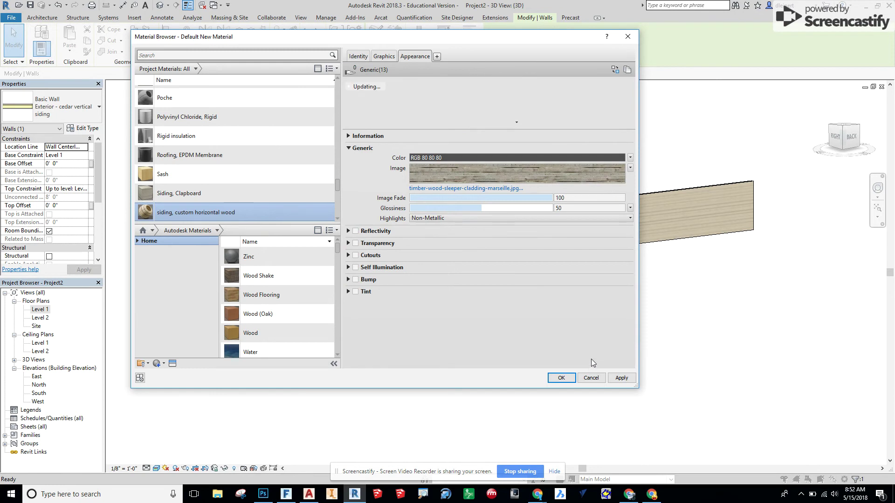
Apply siding, custom horizontal wood to the Finish 1 layer, accept the wall type changes, and deselect the wall.
{"action": "left_click", "coordinate": [621, 378]}
{"action": "left_click", "coordinate": [562, 378]}
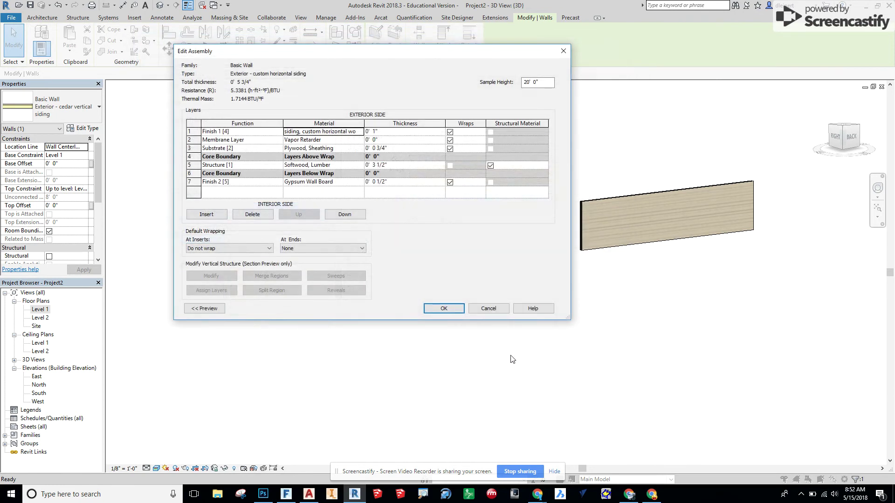
{"action": "left_click", "coordinate": [444, 308]}
{"action": "left_click", "coordinate": [455, 309]}
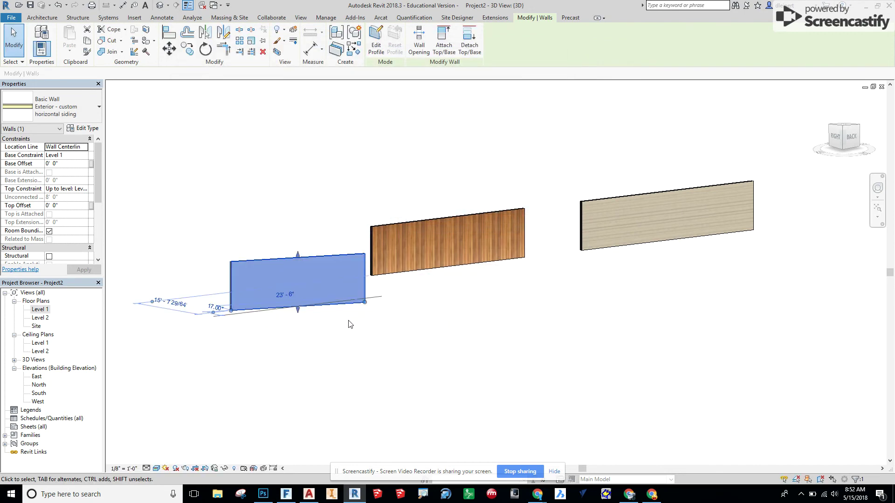
{"action": "left_click", "coordinate": [309, 317]}
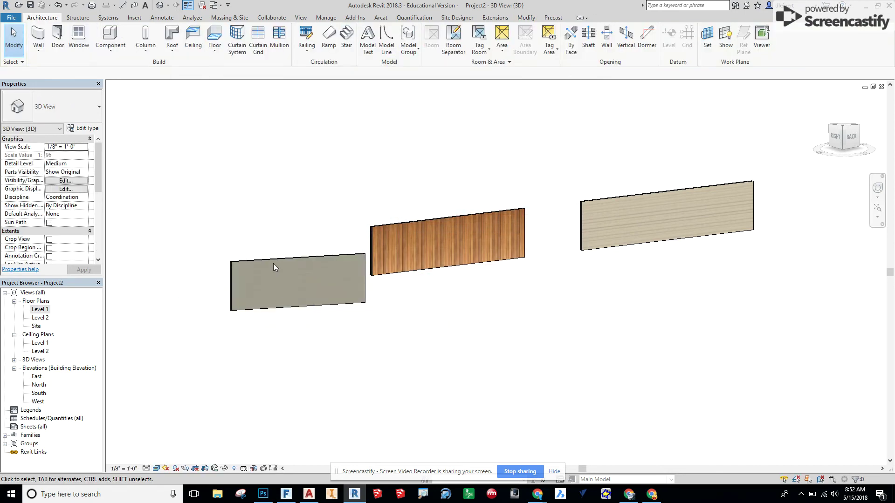
Reopen the Finish 1 layer's material in the structure of the Exterior - custom horizontal siding wall.
{"action": "scroll", "coordinate": [274, 267], "scroll_direction": "up", "scroll_amount": 10}
{"action": "scroll", "coordinate": [269, 303], "scroll_direction": "down", "scroll_amount": 8}
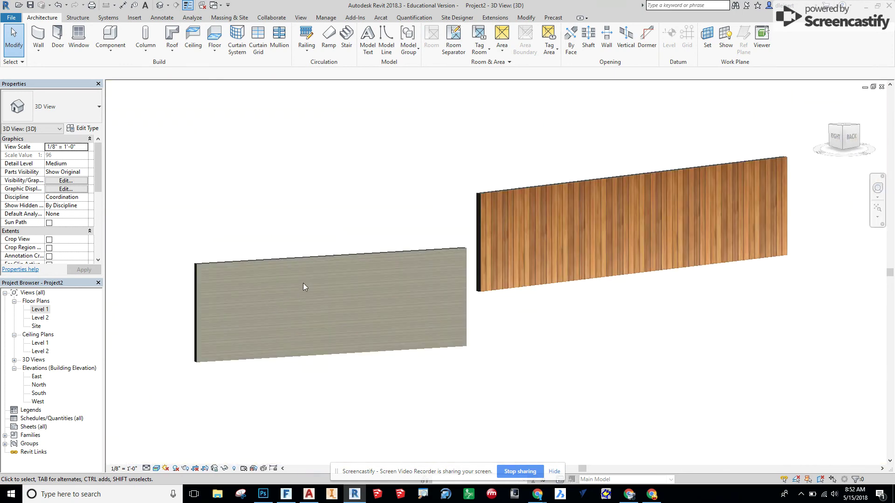
{"action": "scroll", "coordinate": [305, 287], "scroll_direction": "down", "scroll_amount": 3}
{"action": "scroll", "coordinate": [303, 275], "scroll_direction": "up", "scroll_amount": 2}
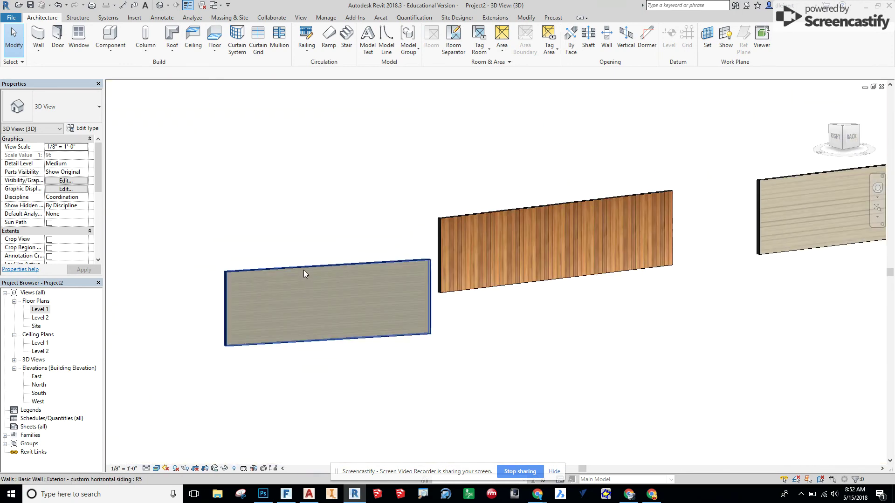
{"action": "left_click", "coordinate": [303, 274]}
{"action": "scroll", "coordinate": [291, 292], "scroll_direction": "up", "scroll_amount": 5}
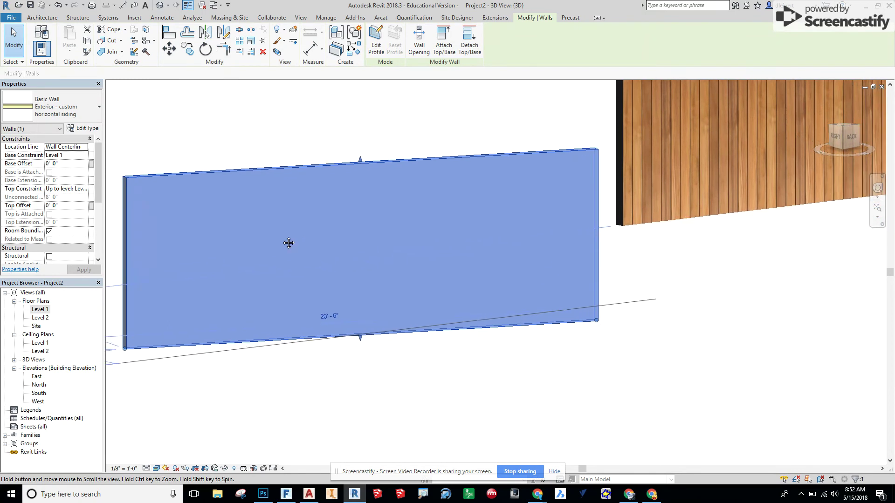
{"action": "left_click", "coordinate": [84, 129]}
{"action": "left_click", "coordinate": [455, 142]}
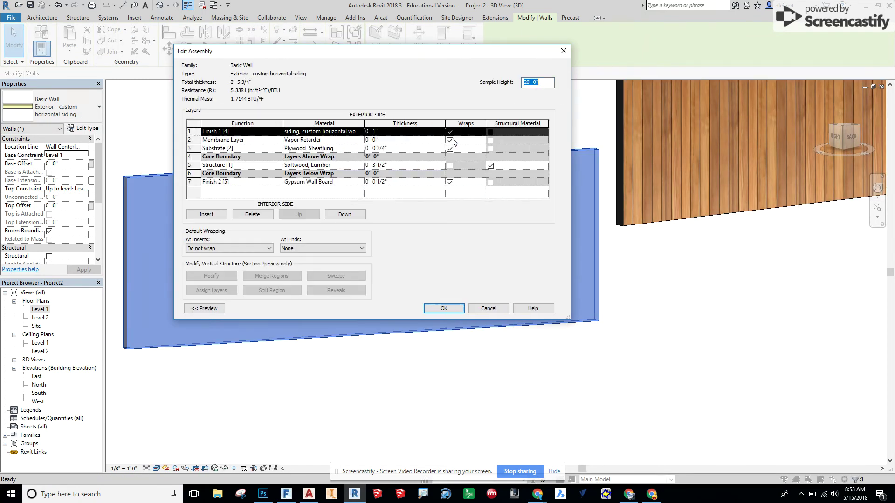
{"action": "left_click", "coordinate": [354, 131]}
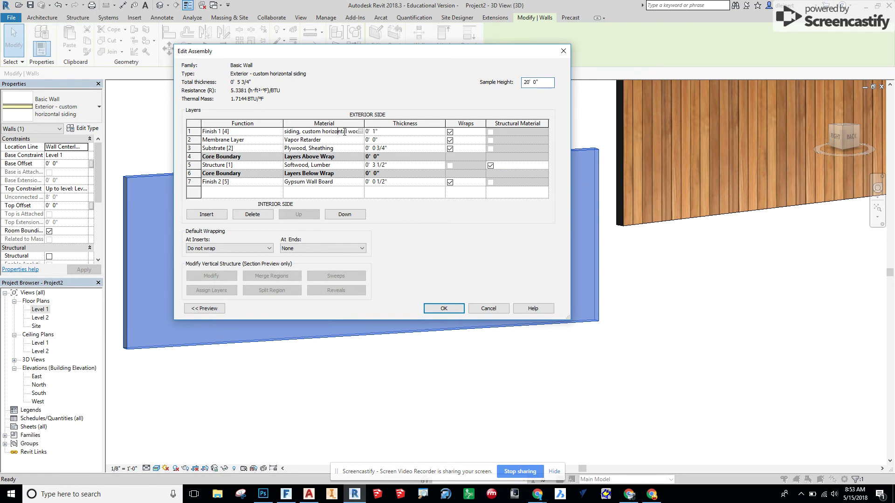
{"action": "left_click", "coordinate": [360, 132]}
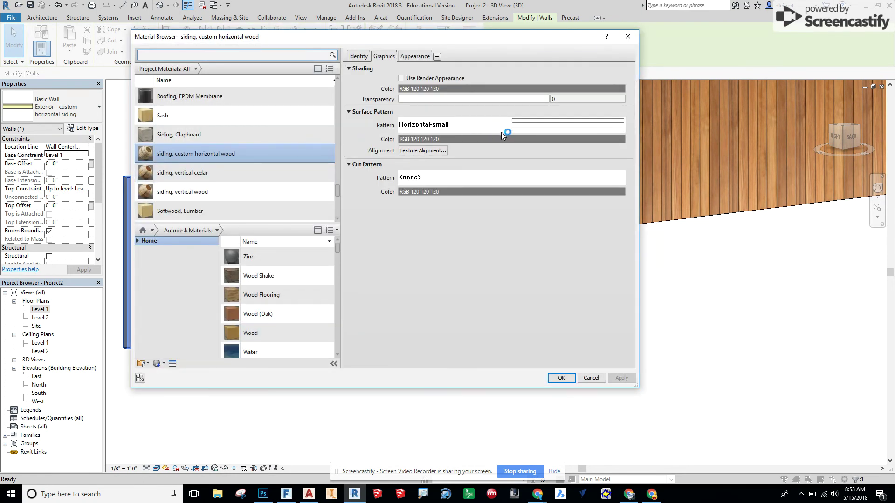
Scale the timber cladding appearance image by entering a sample width of 8' and, with the dimensions linked, a sample height of 4'.
{"action": "left_click", "coordinate": [423, 58]}
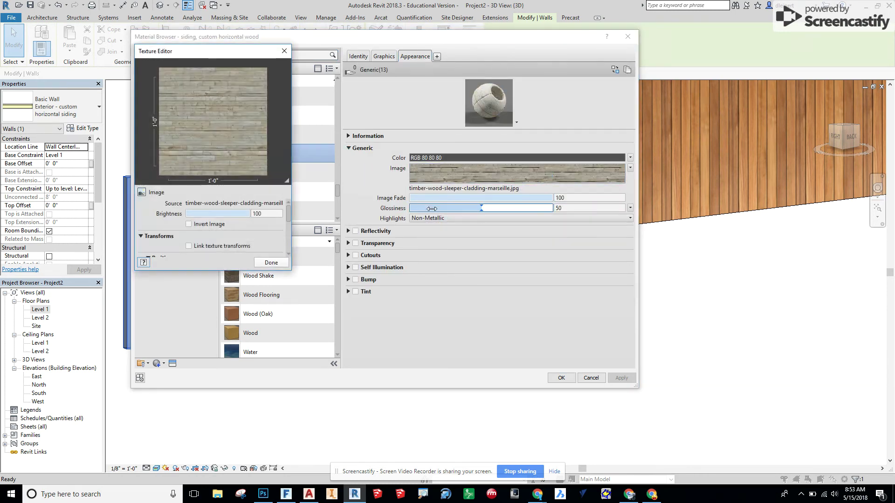
{"action": "scroll", "coordinate": [233, 231], "scroll_direction": "down", "scroll_amount": 2}
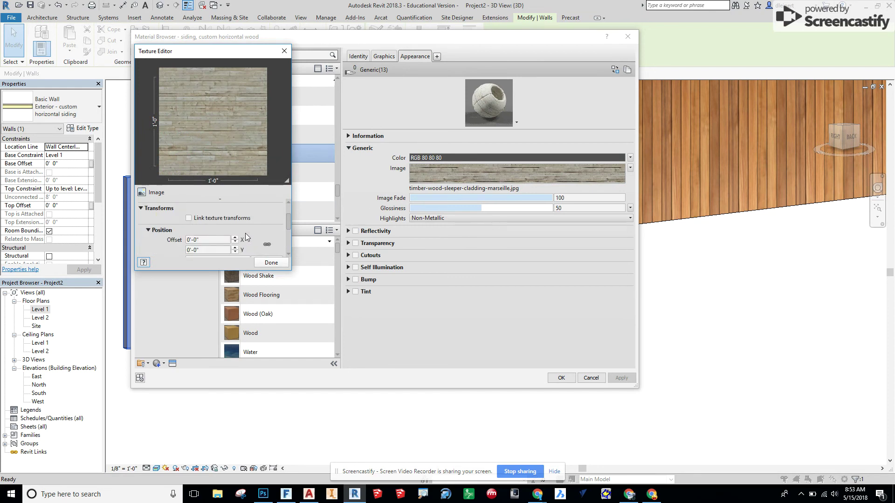
{"action": "scroll", "coordinate": [245, 234], "scroll_direction": "down", "scroll_amount": 2}
{"action": "scroll", "coordinate": [245, 234], "scroll_direction": "down", "scroll_amount": 2}
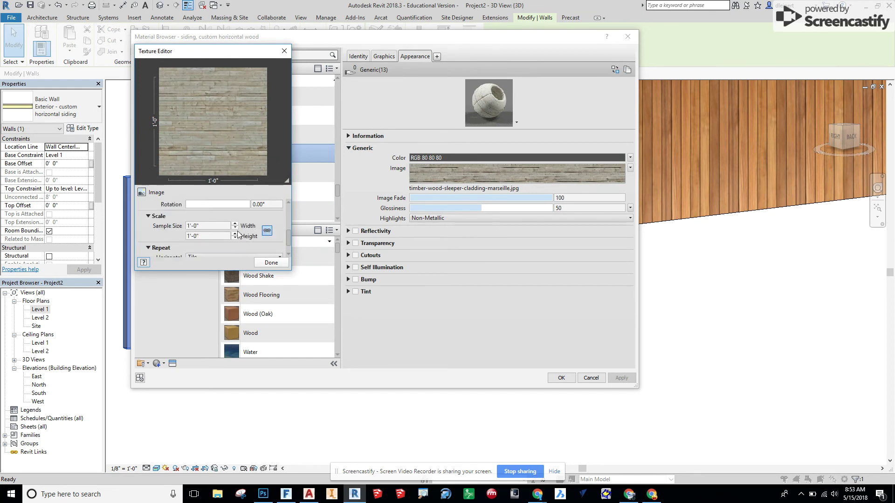
{"action": "double_click", "coordinate": [209, 226]}
{"action": "type", "text": "8"}
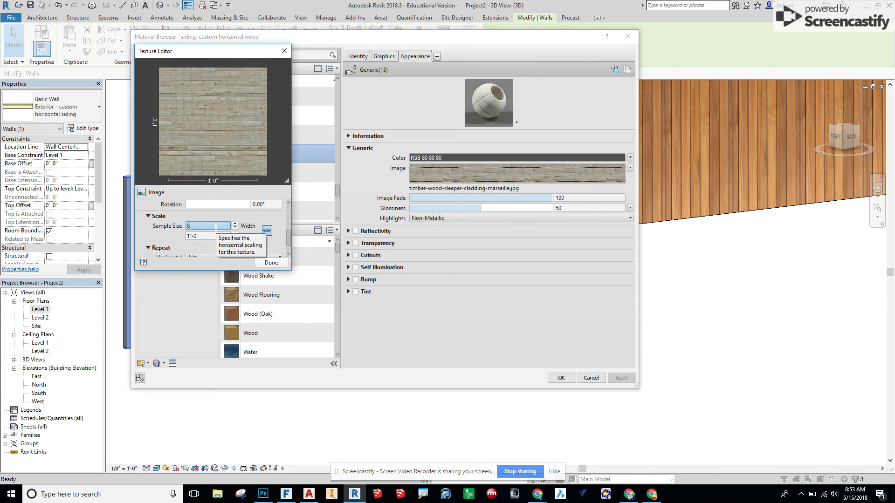
{"action": "double_click", "coordinate": [205, 236]}
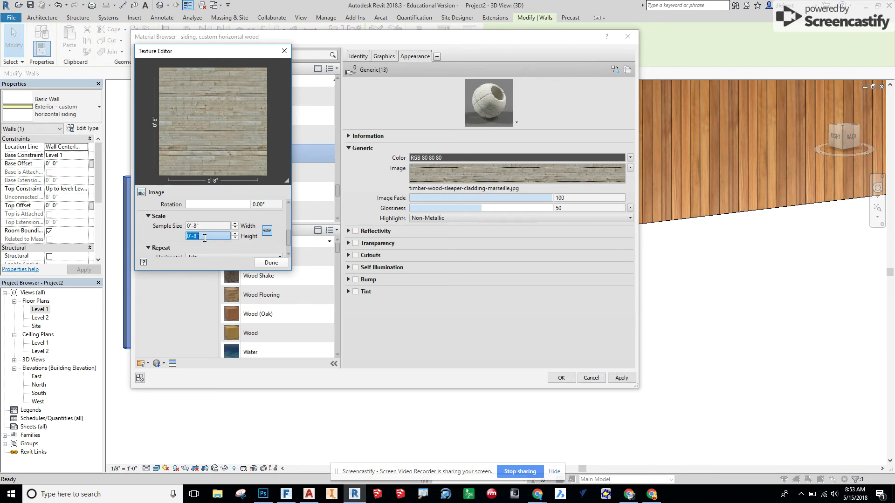
{"action": "double_click", "coordinate": [204, 225]}
{"action": "type", "text": "8"}
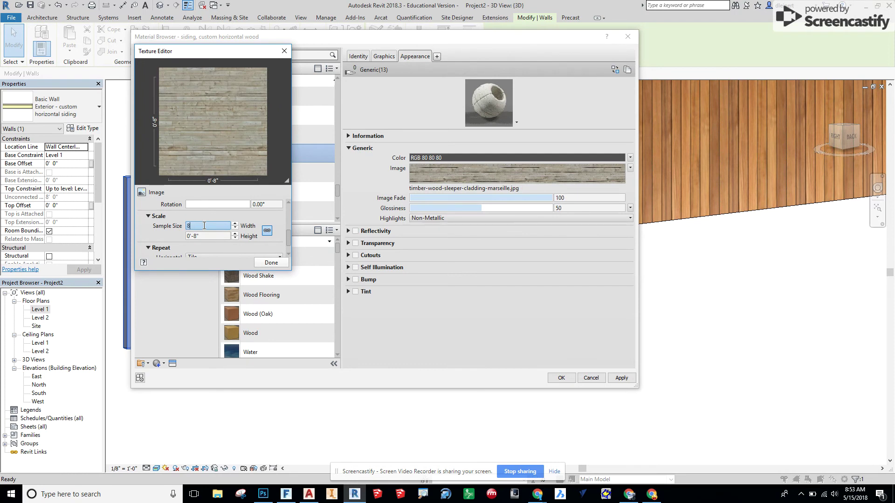
{"action": "double_click", "coordinate": [214, 236]}
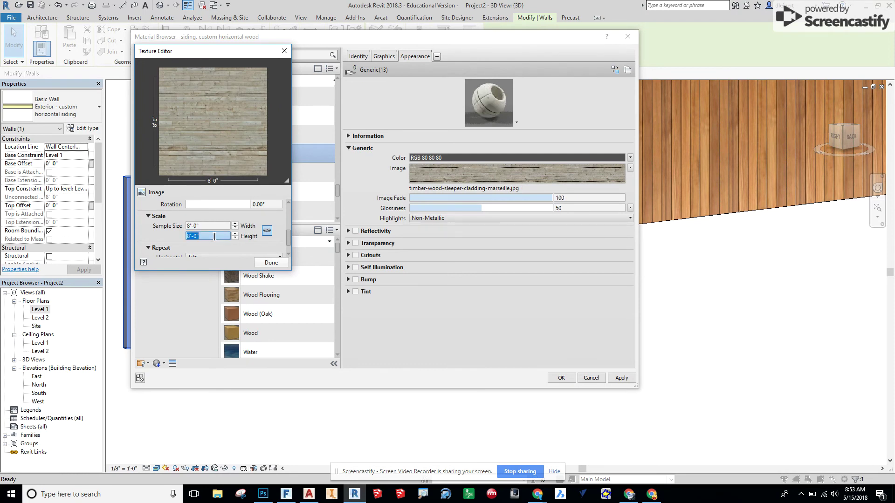
{"action": "type", "text": "4'"}
Apply the texture scaling to the custom horizontal wood material, accept the wall type changes, and deselect the wall.
{"action": "left_click", "coordinate": [271, 263]}
{"action": "left_click", "coordinate": [611, 379]}
{"action": "left_click", "coordinate": [561, 378]}
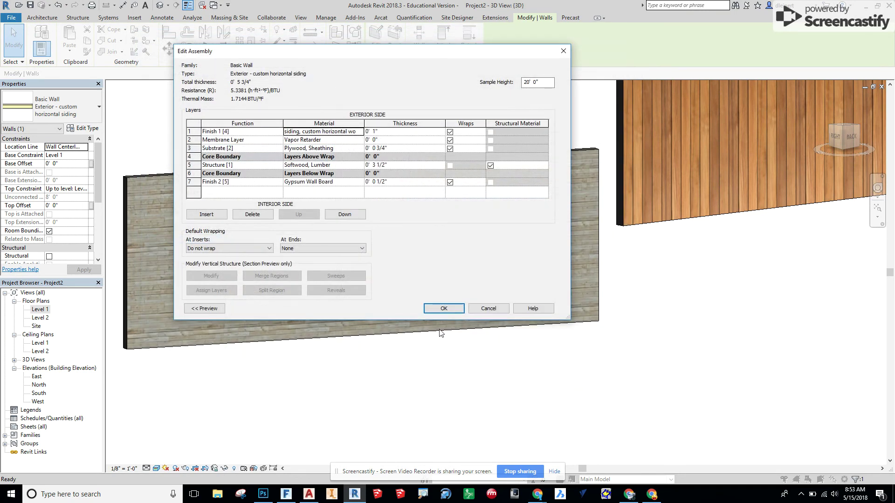
{"action": "left_click", "coordinate": [441, 308]}
{"action": "left_click", "coordinate": [458, 307]}
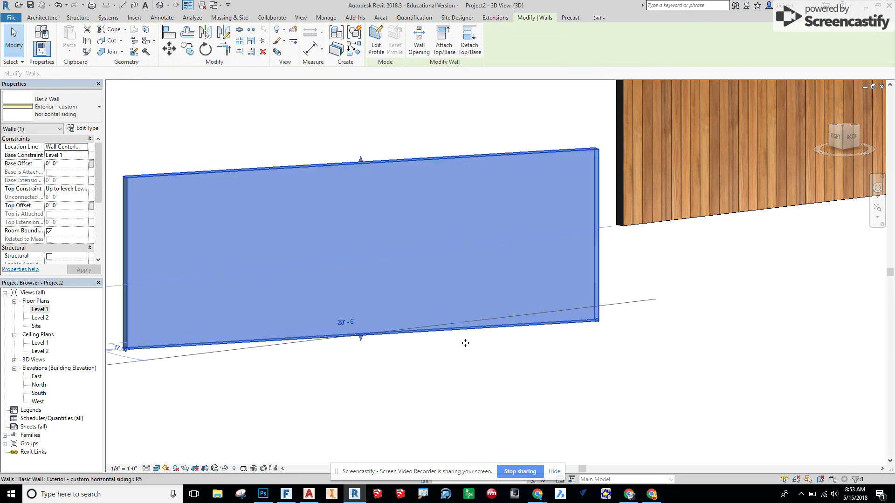
{"action": "left_click", "coordinate": [442, 369]}
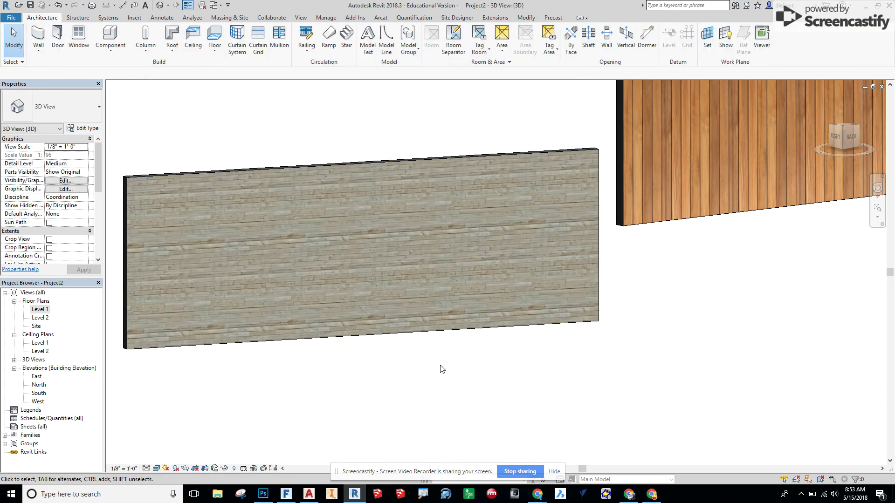
Examine the texture scale on the custom horizontal siding wall and compare it with the neighbouring siding walls in the 3D view.
{"action": "middle_click_drag", "start_coordinate": [432, 366], "coordinate": [458, 365], "text": "shift"}
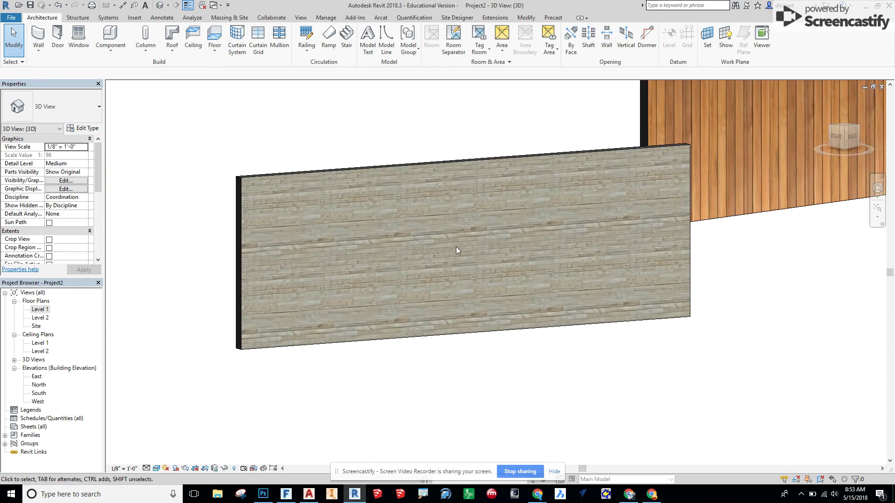
{"action": "scroll", "coordinate": [456, 247], "scroll_direction": "down", "scroll_amount": 5}
{"action": "middle_click_drag", "start_coordinate": [496, 252], "coordinate": [446, 303]}
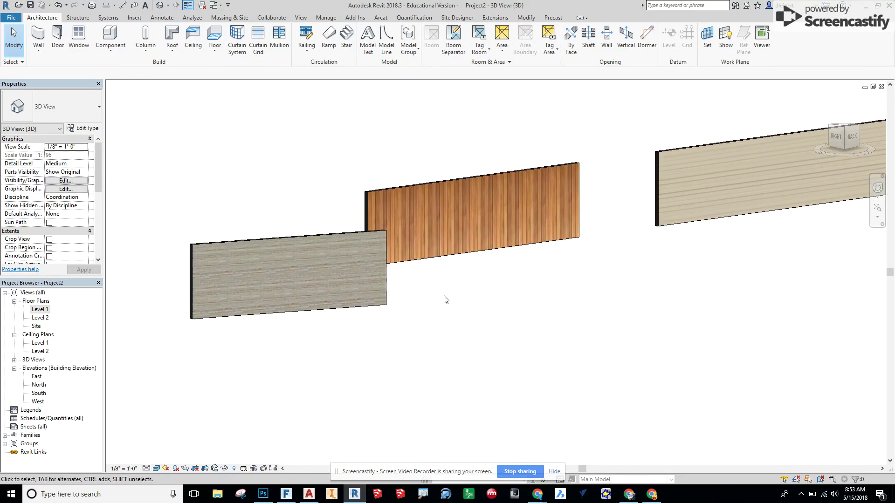
{"action": "left_click", "coordinate": [279, 242]}
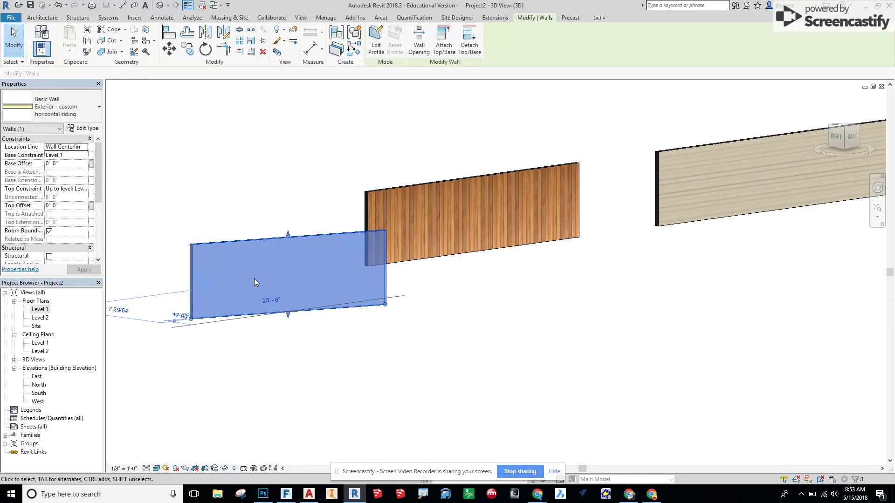
{"action": "scroll", "coordinate": [257, 279], "scroll_direction": "up", "scroll_amount": 3}
{"action": "left_click", "coordinate": [294, 351]}
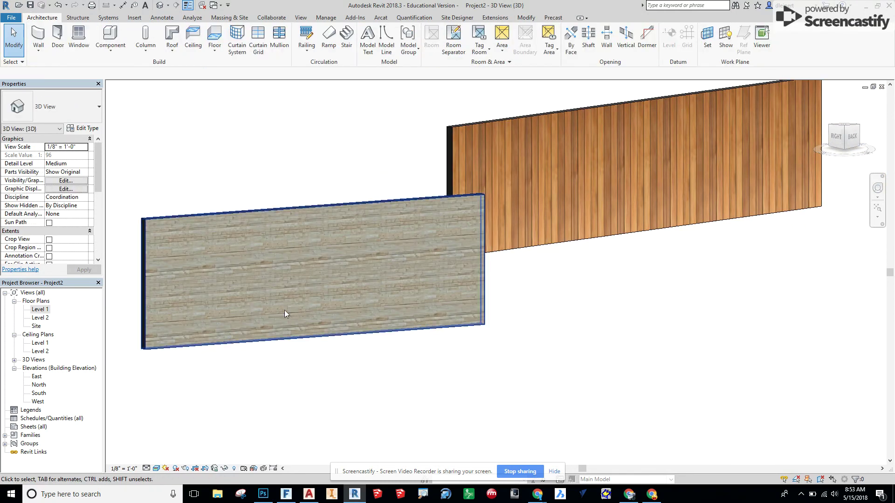
{"action": "left_click", "coordinate": [286, 218]}
{"action": "left_click", "coordinate": [568, 380]}
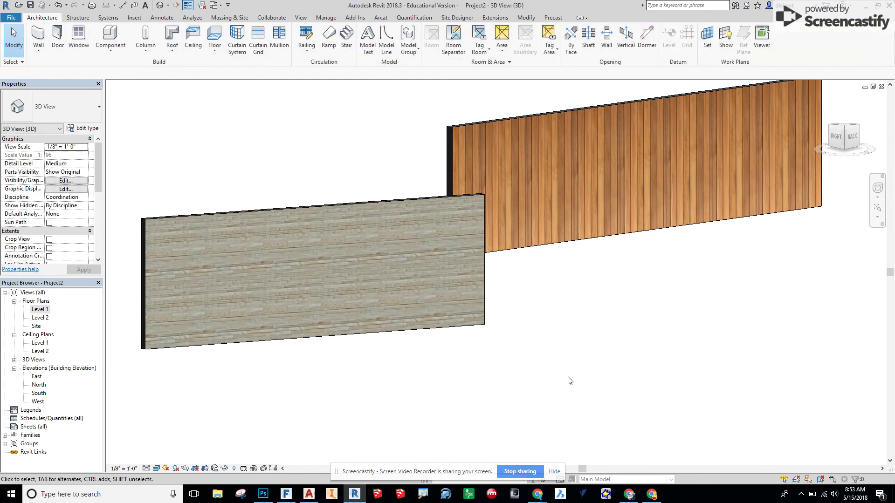
{"action": "middle_click_drag", "start_coordinate": [558, 376], "coordinate": [536, 363], "text": "shift"}
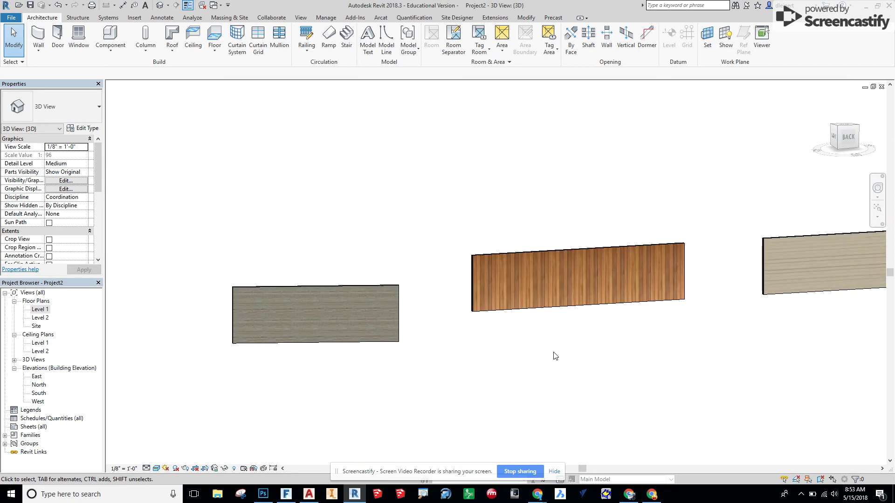